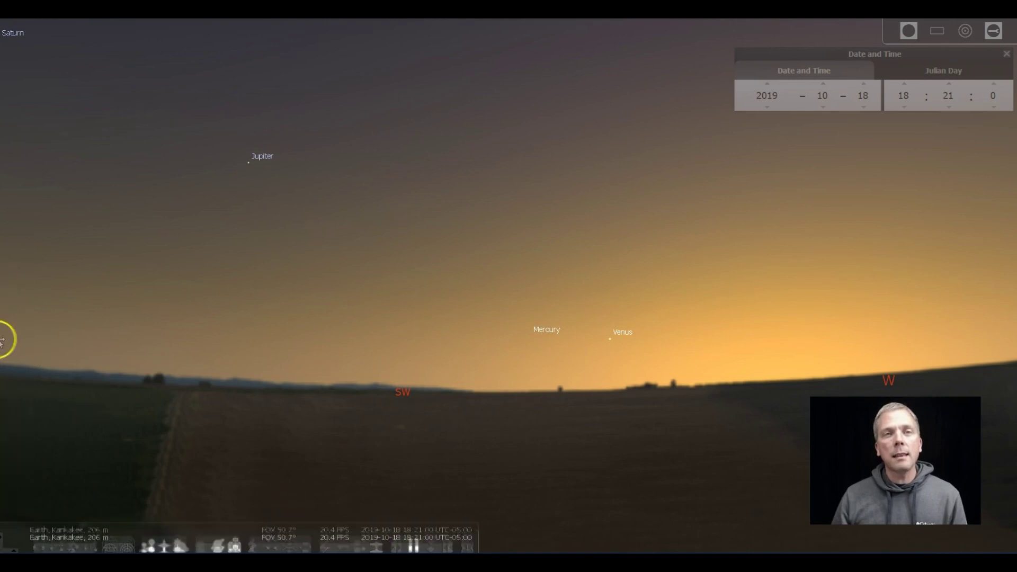
- Hide the ground, measure the 24° 23' Mercury-to-Sun angle, then restore the ground
click(13, 371)
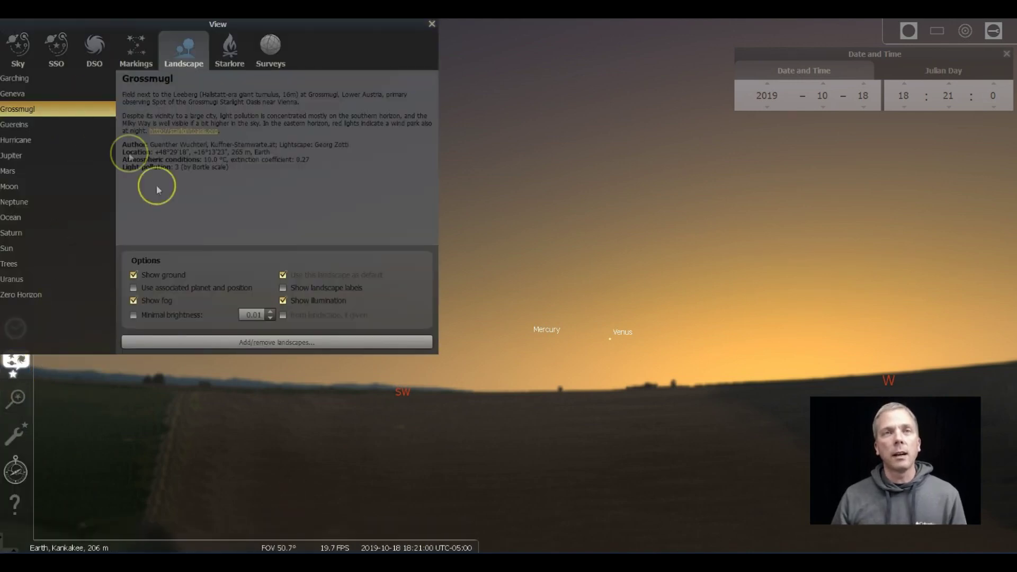
click(135, 276)
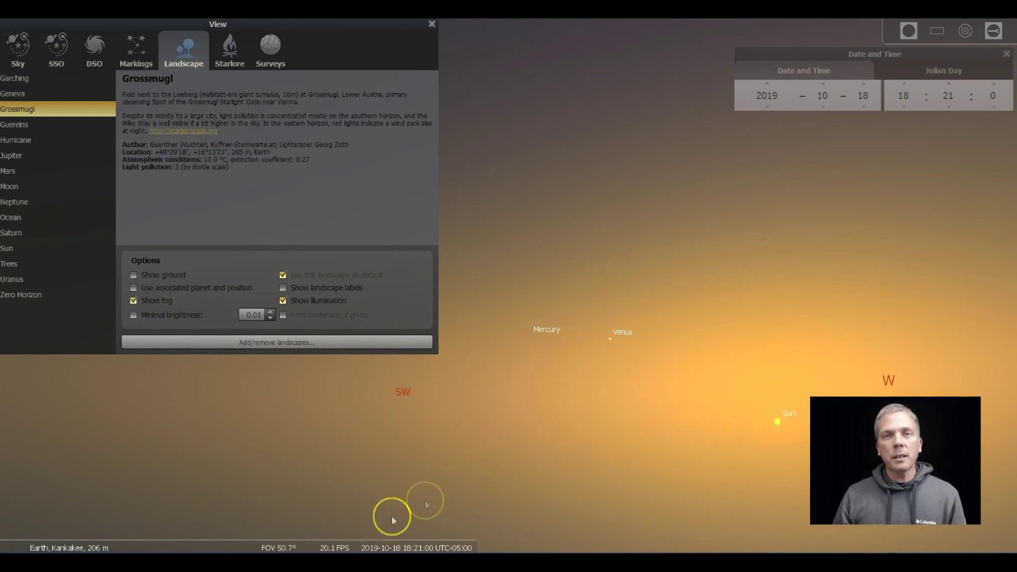
mouse_move(392, 521)
click(325, 541)
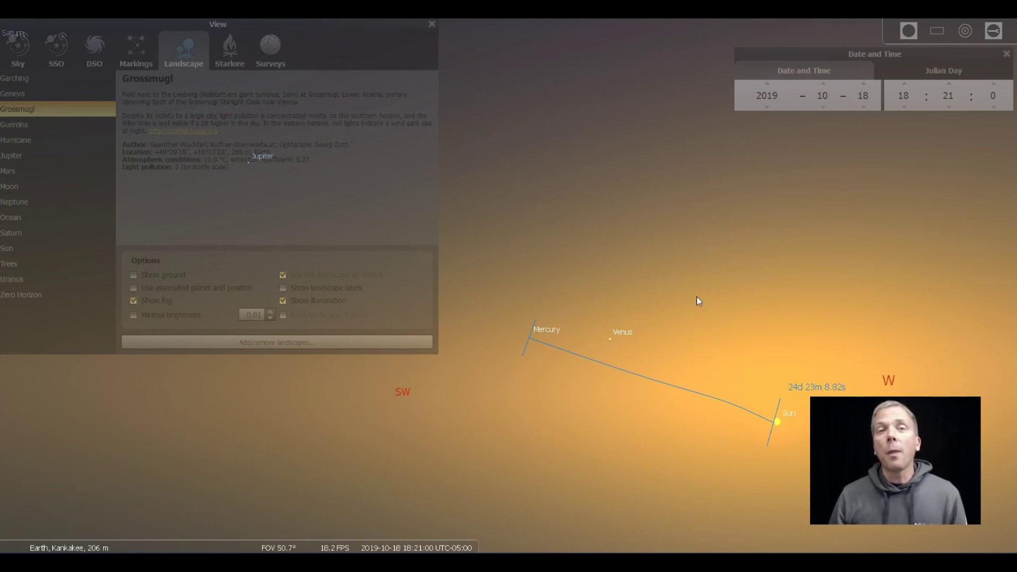
click(134, 276)
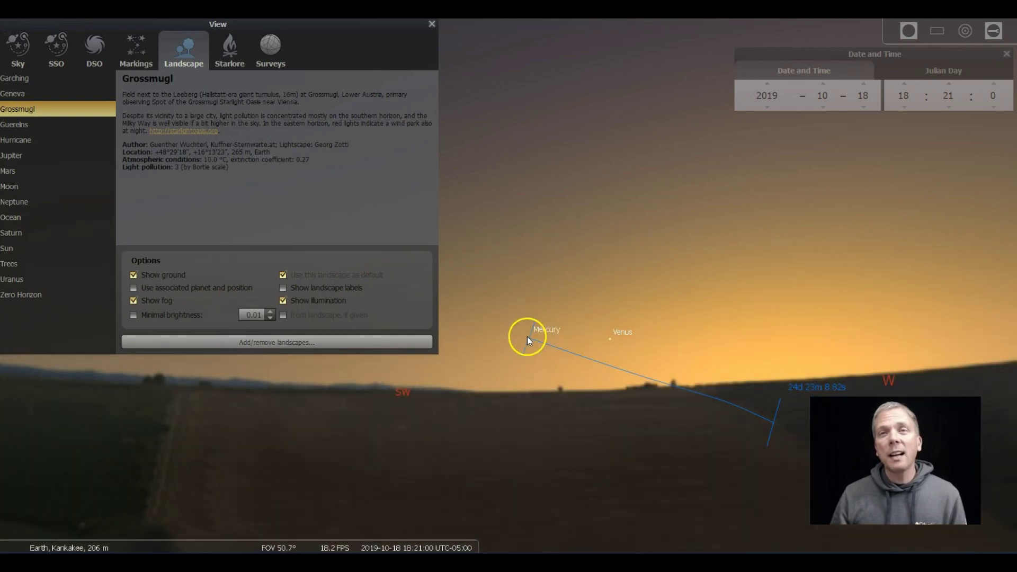
- Measure Mercury's height of about 6 degrees above the horizon
drag(526, 336, 529, 394)
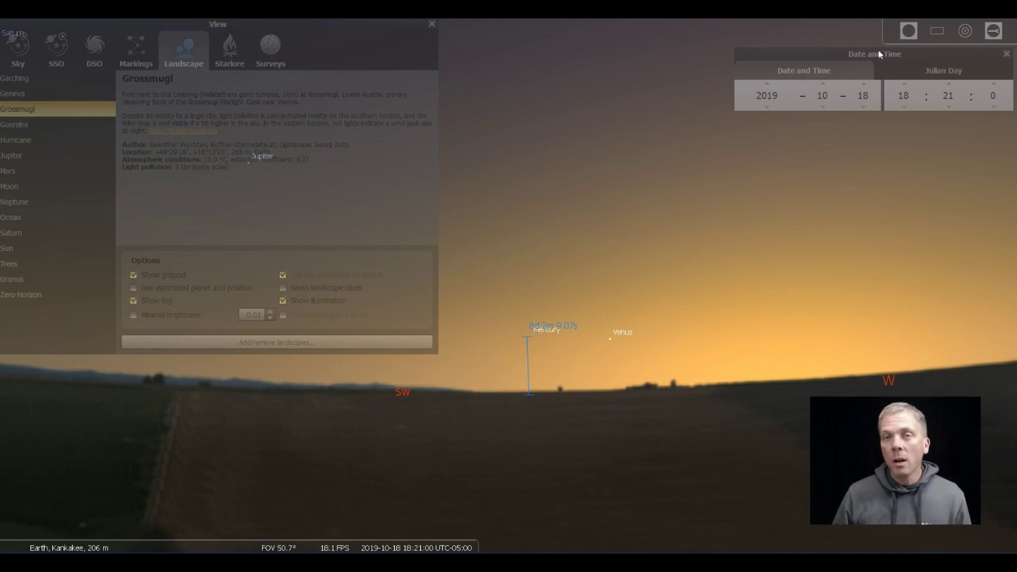
click(816, 110)
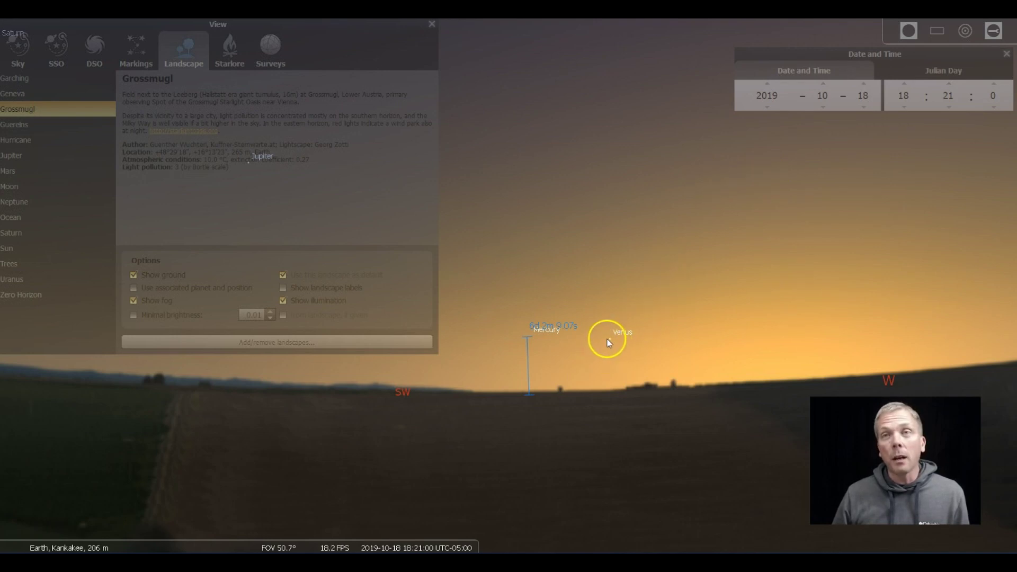
- Measure the 7° 56' Venus-to-Mercury separation and close the View window
drag(611, 339, 525, 335)
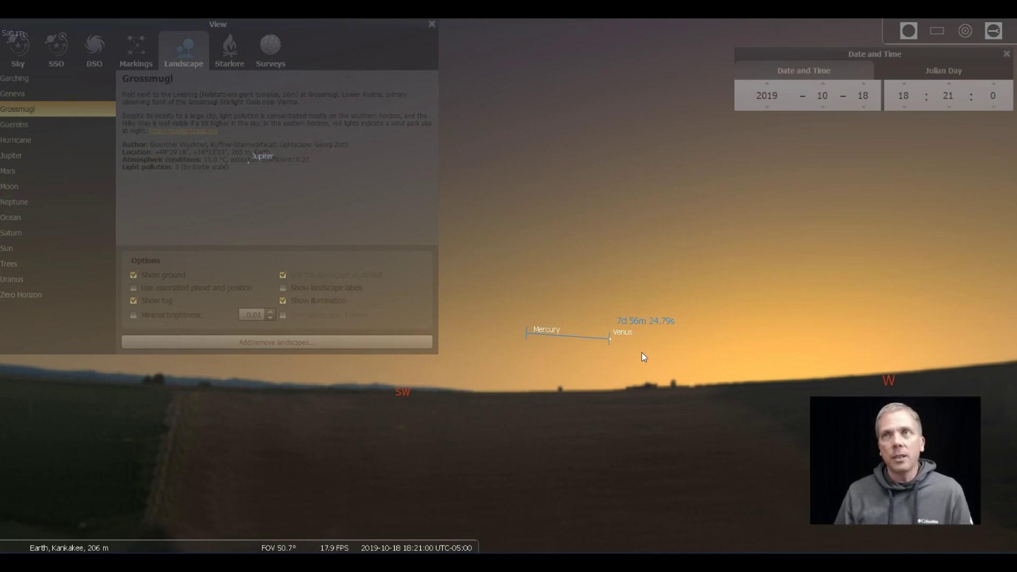
click(433, 20)
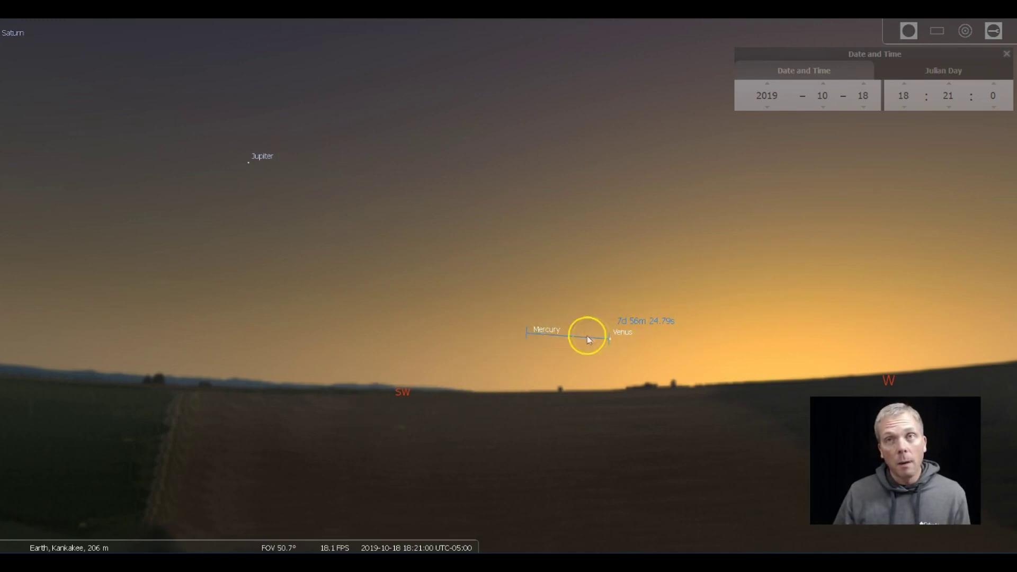
- Advance the date from 18 to 29 October 2019 and measure the 4° 14' Moon-Venus angle
click(863, 84)
click(864, 85)
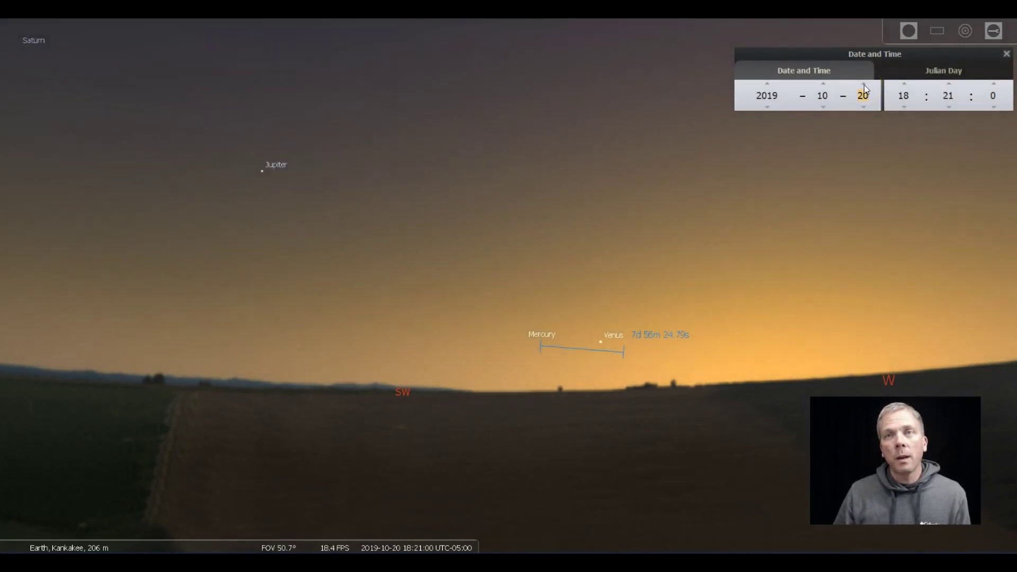
click(864, 84)
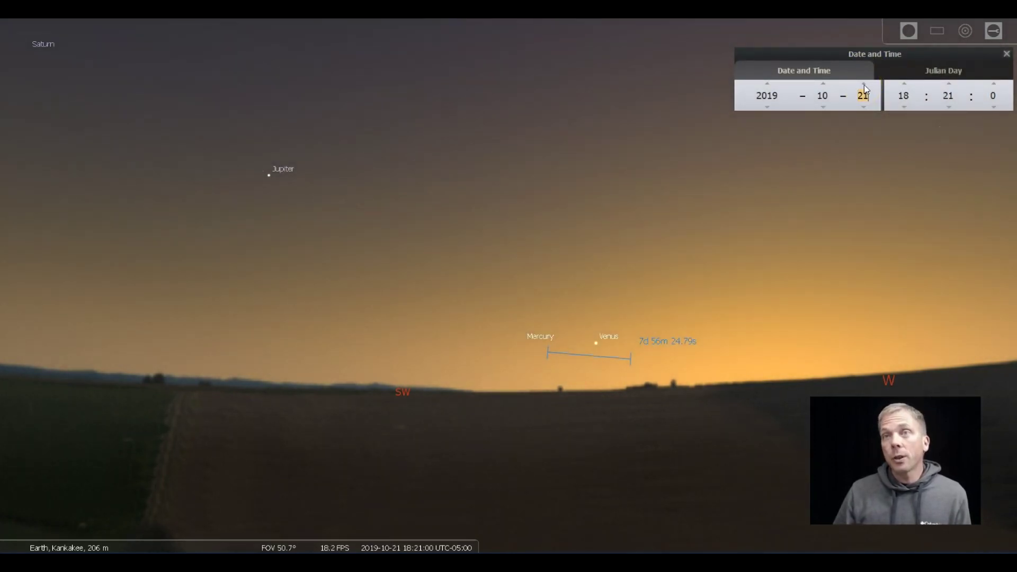
click(864, 84)
click(864, 86)
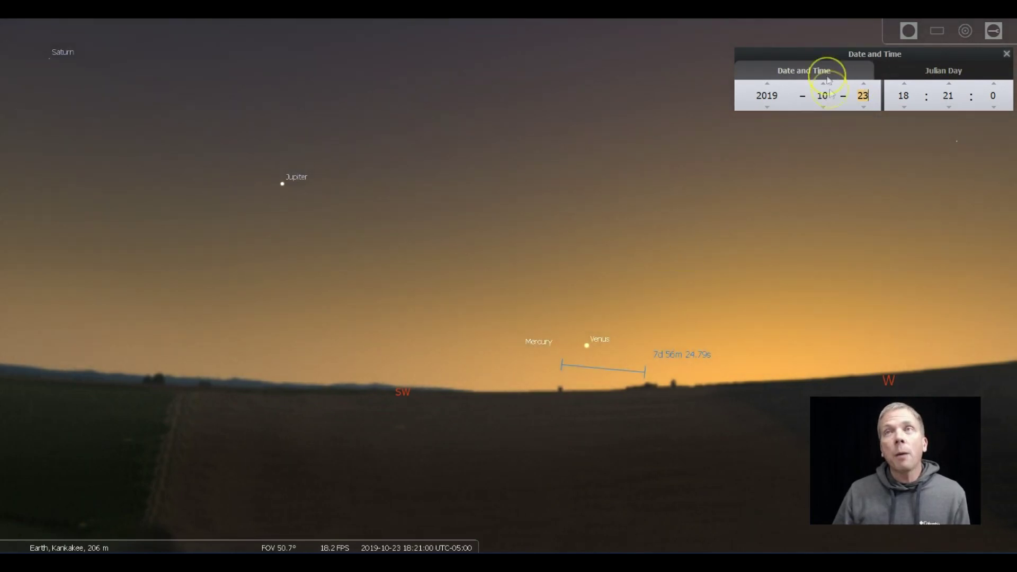
click(865, 84)
click(865, 85)
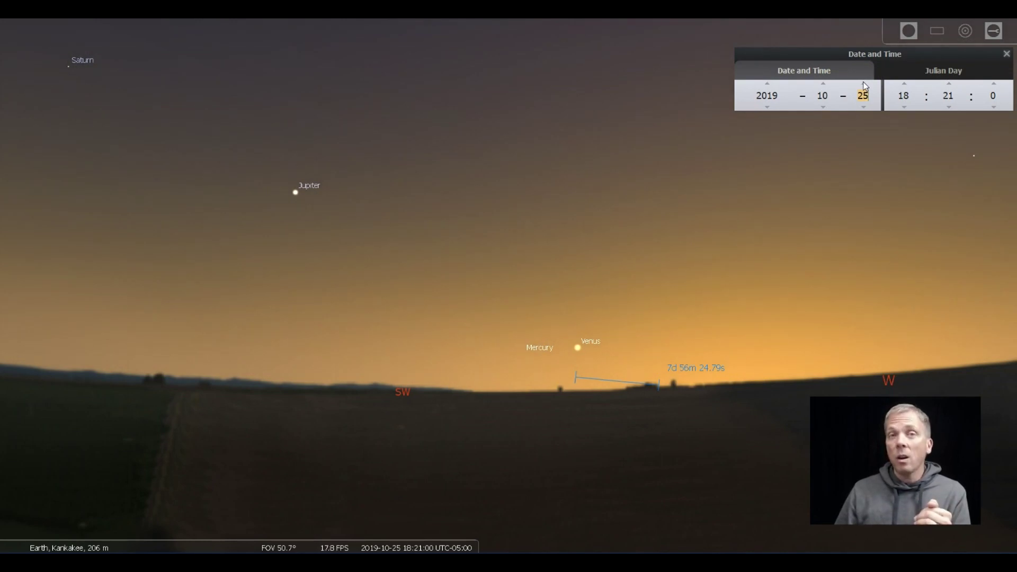
click(865, 85)
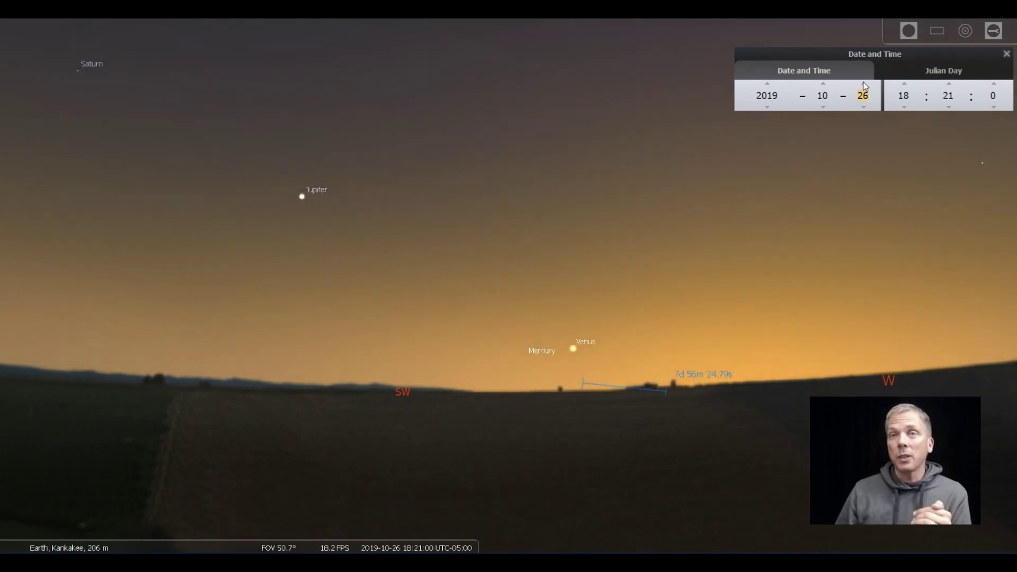
click(865, 85)
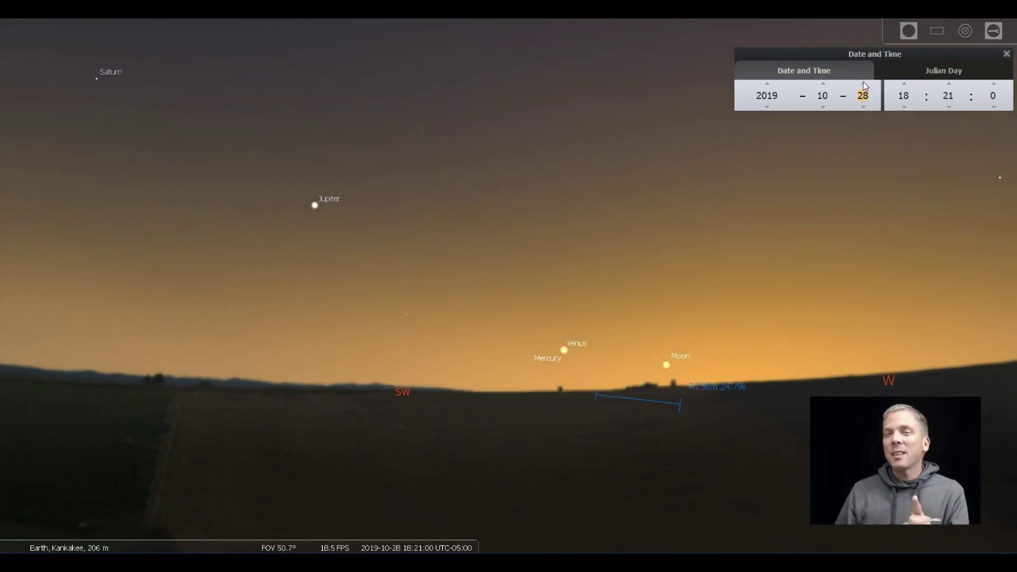
click(865, 86)
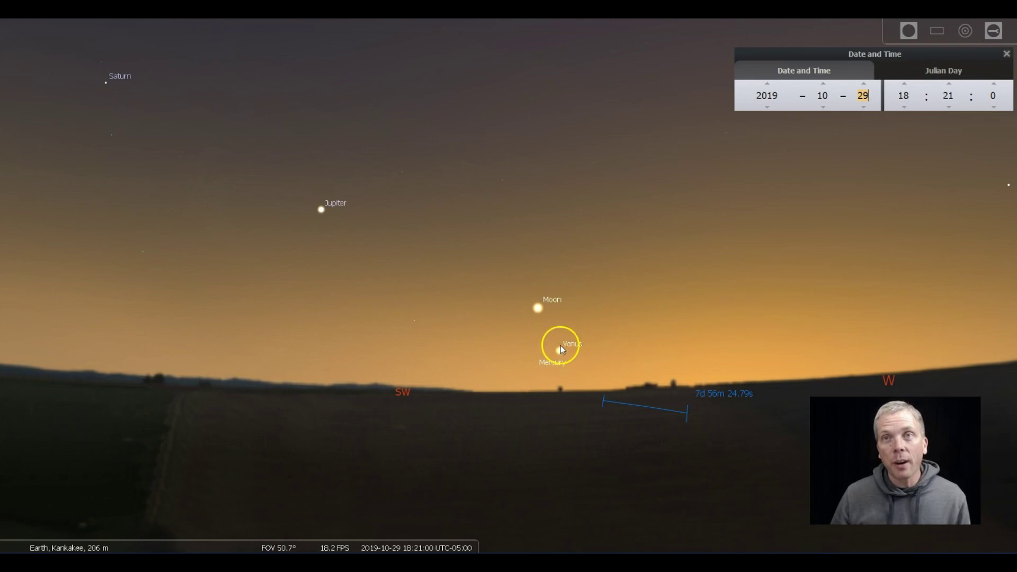
drag(562, 349, 539, 313)
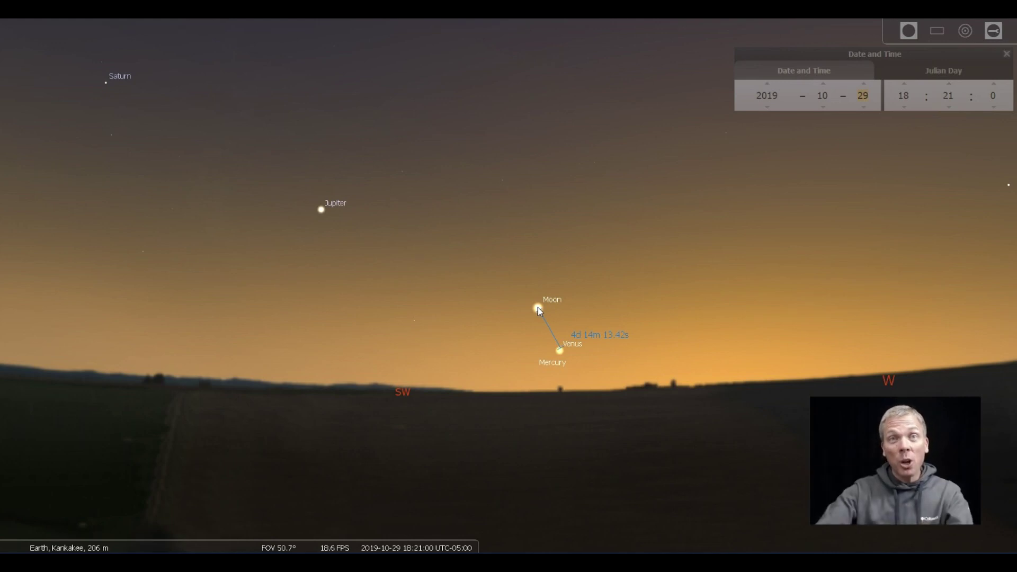
- Measure the Moon's angles from Venus and Mercury, then step back to 2019-10-28
drag(538, 308, 553, 351)
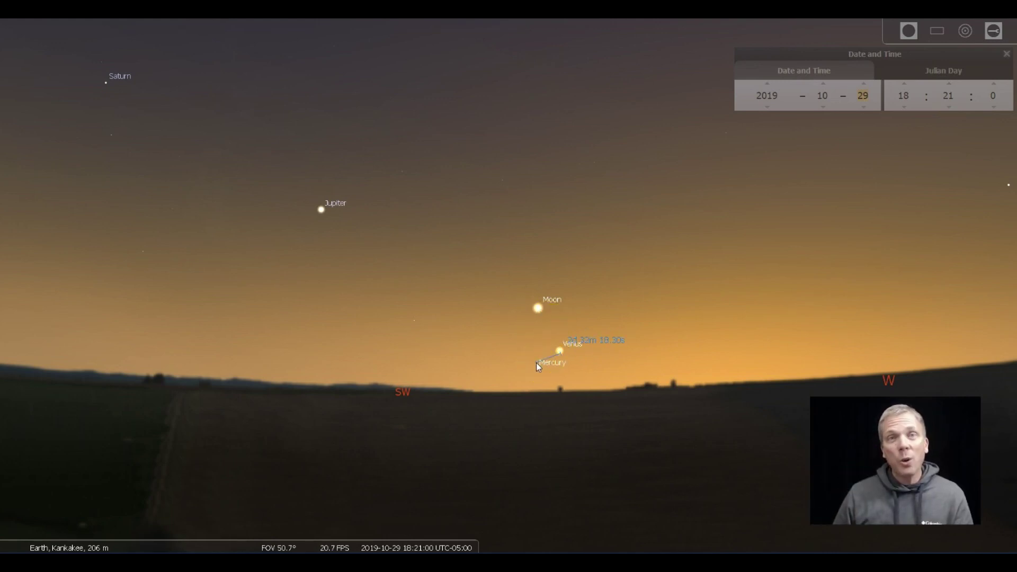
drag(536, 363, 540, 310)
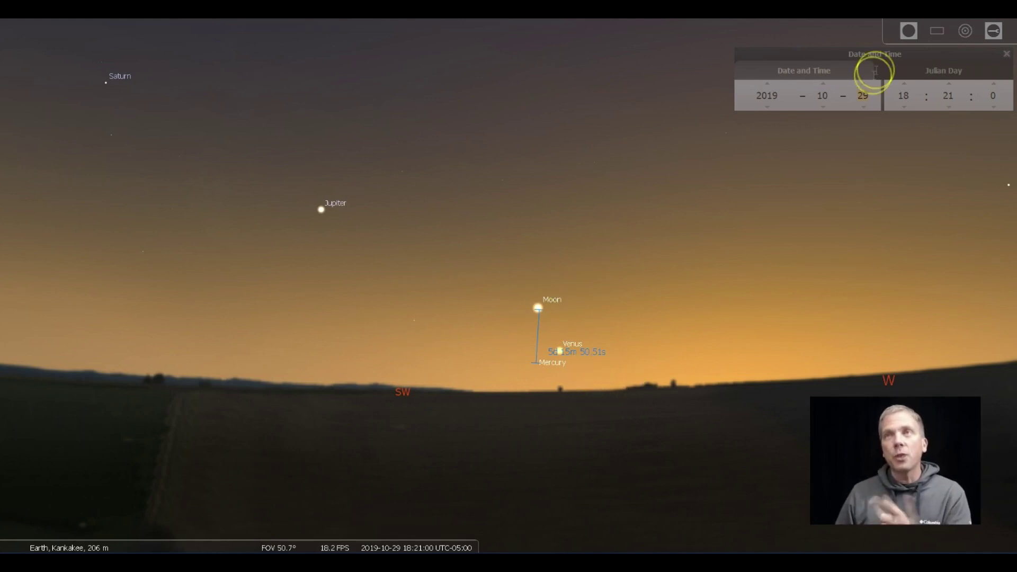
click(864, 109)
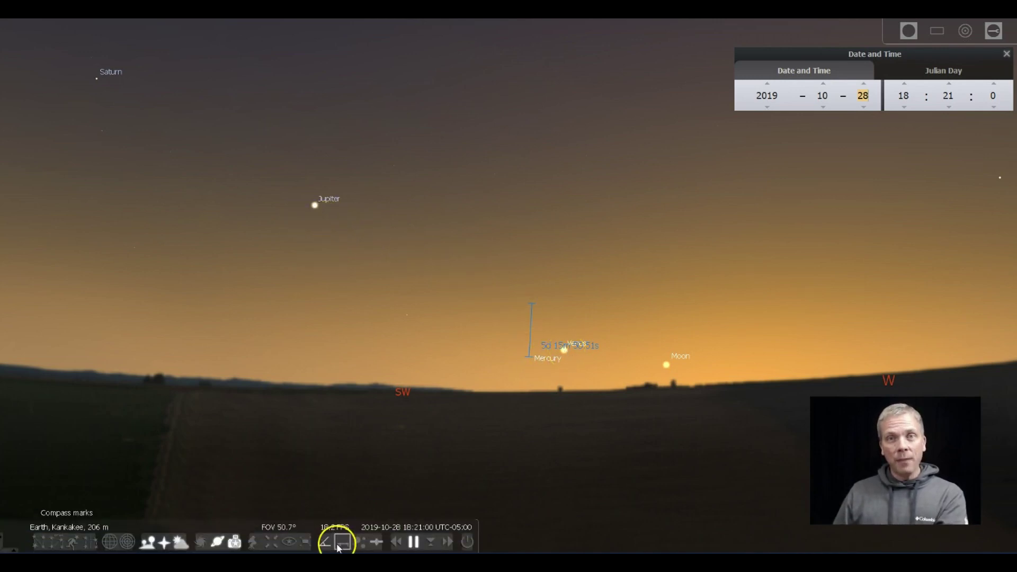
mouse_move(12, 434)
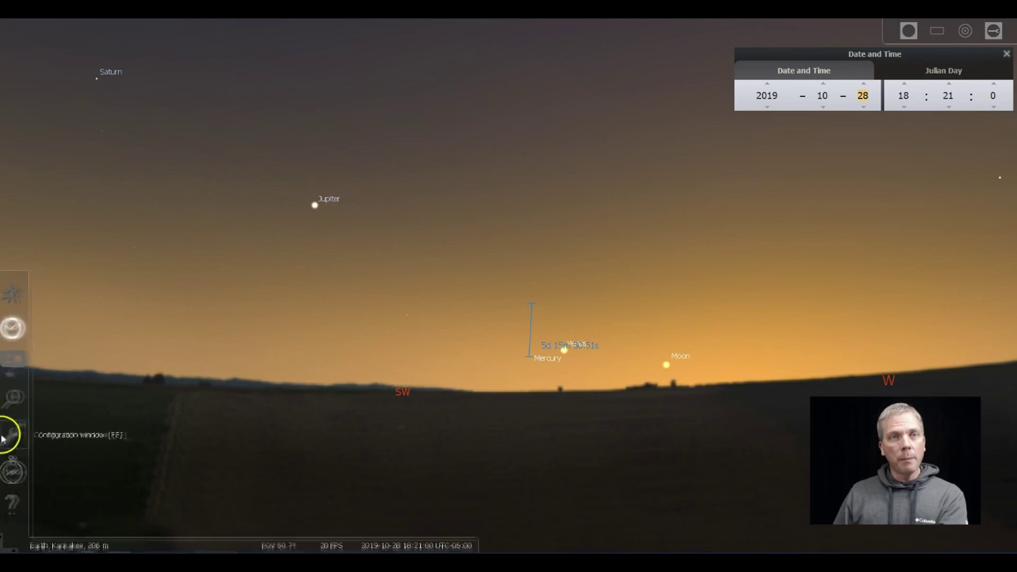
- Turn on the Ecliptic (of date) line and measure the 9° 38' Venus-Moon angle
click(16, 362)
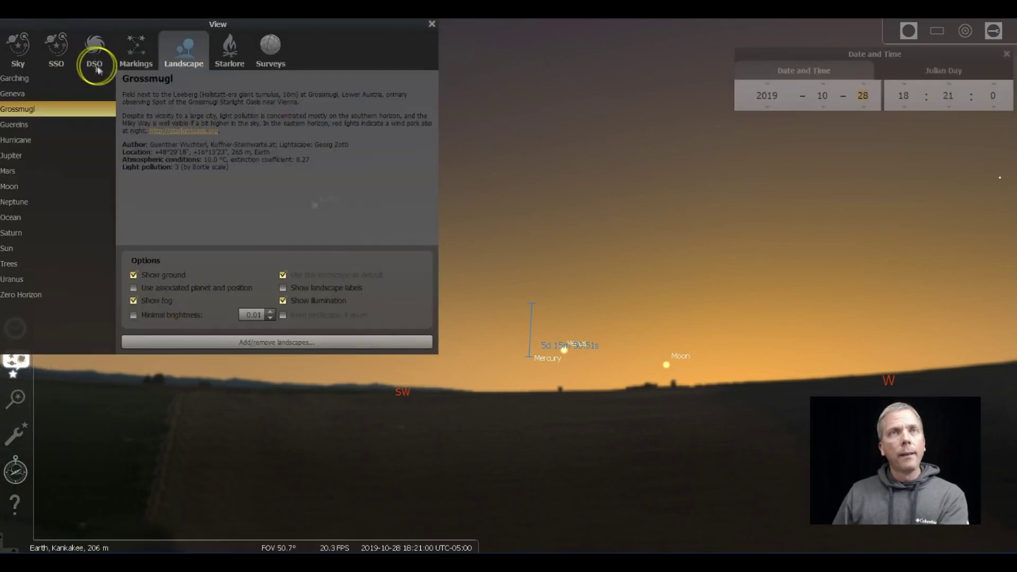
click(131, 50)
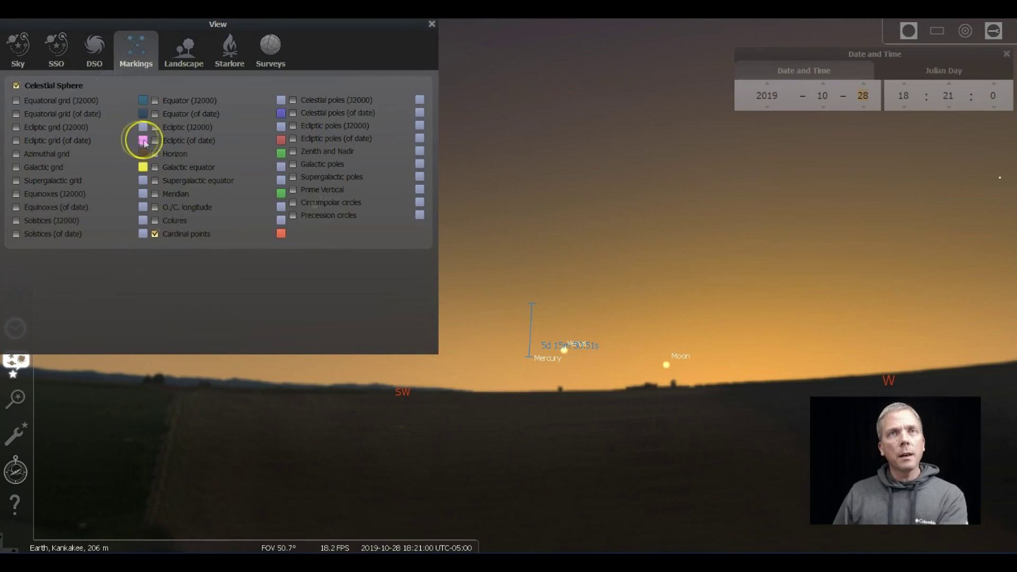
click(154, 140)
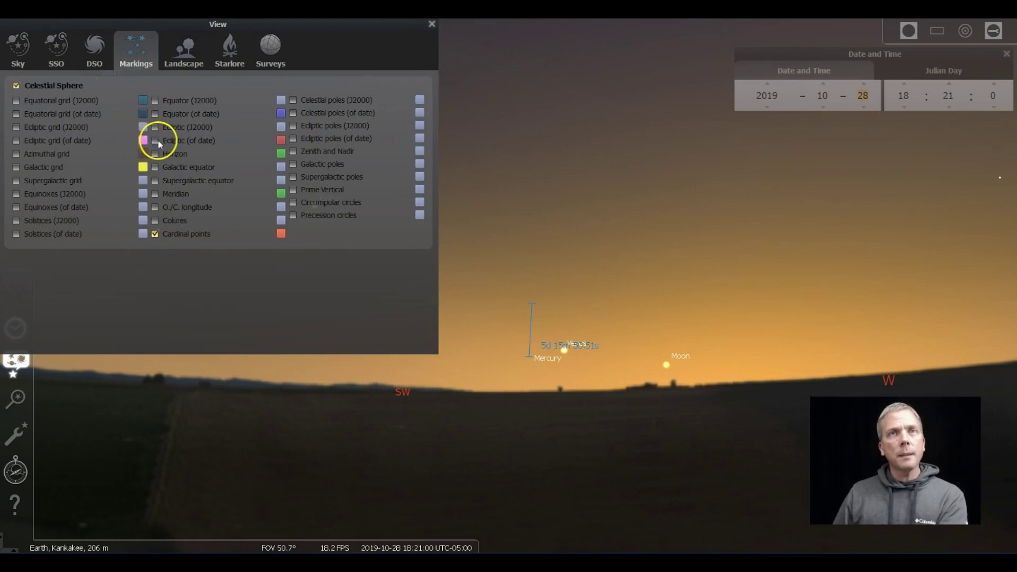
click(432, 26)
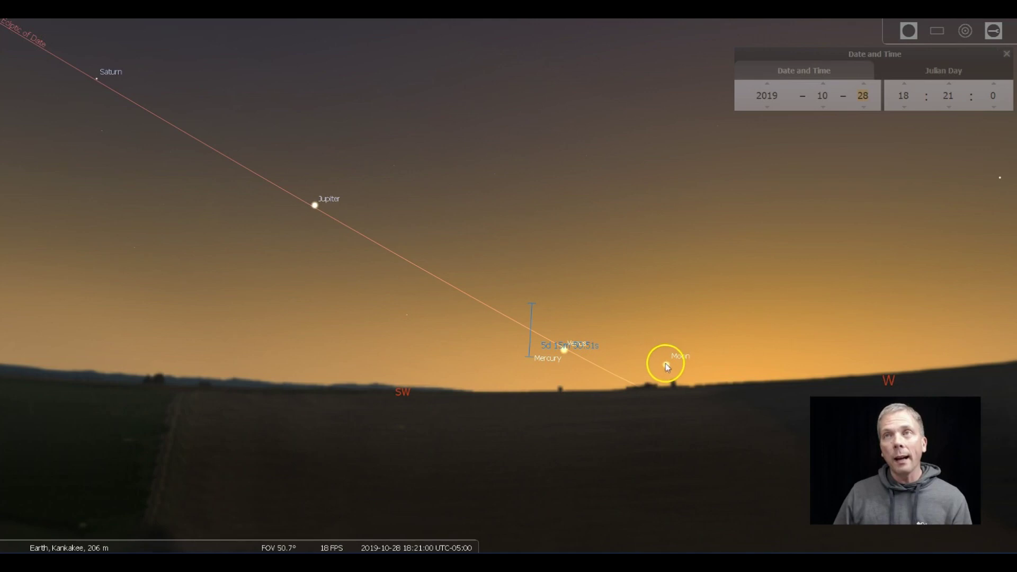
drag(666, 366, 565, 350)
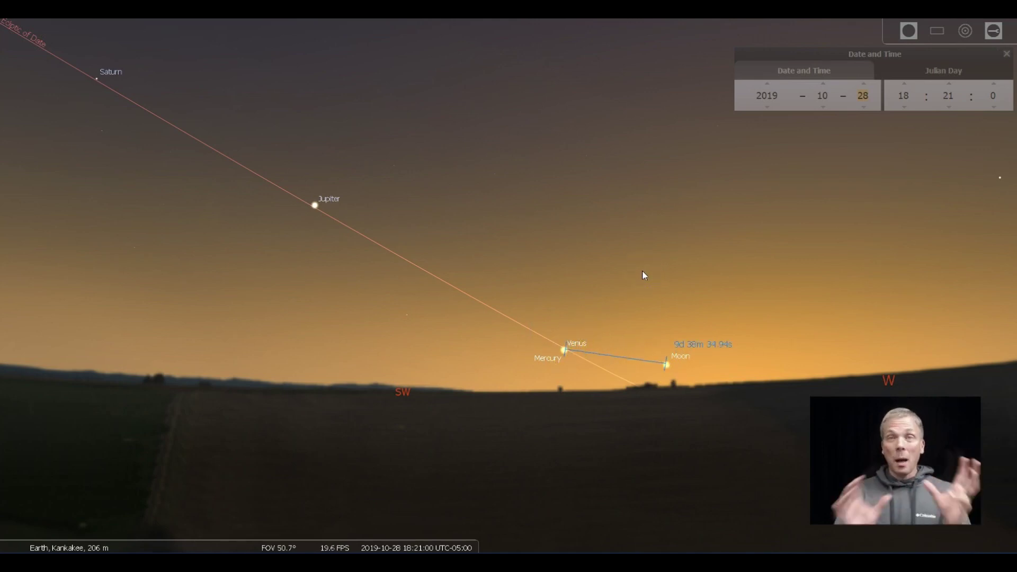
- Measure the Venus-Mercury distance, clear the measurement, and select the Moon
mouse_move(599, 326)
mouse_down()
mouse_move(569, 392)
mouse_move(564, 352)
mouse_up()
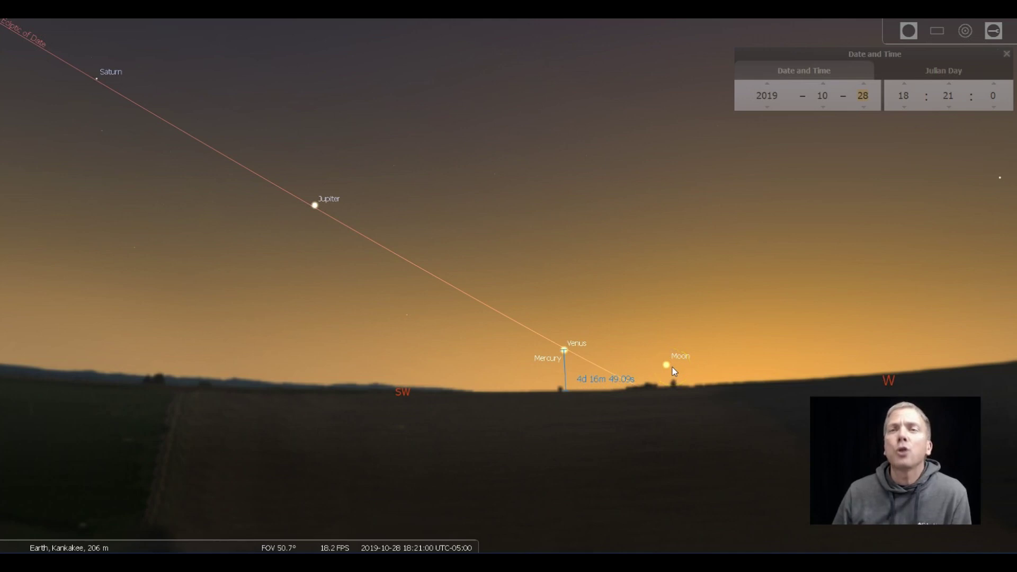
mouse_move(326, 541)
click(343, 541)
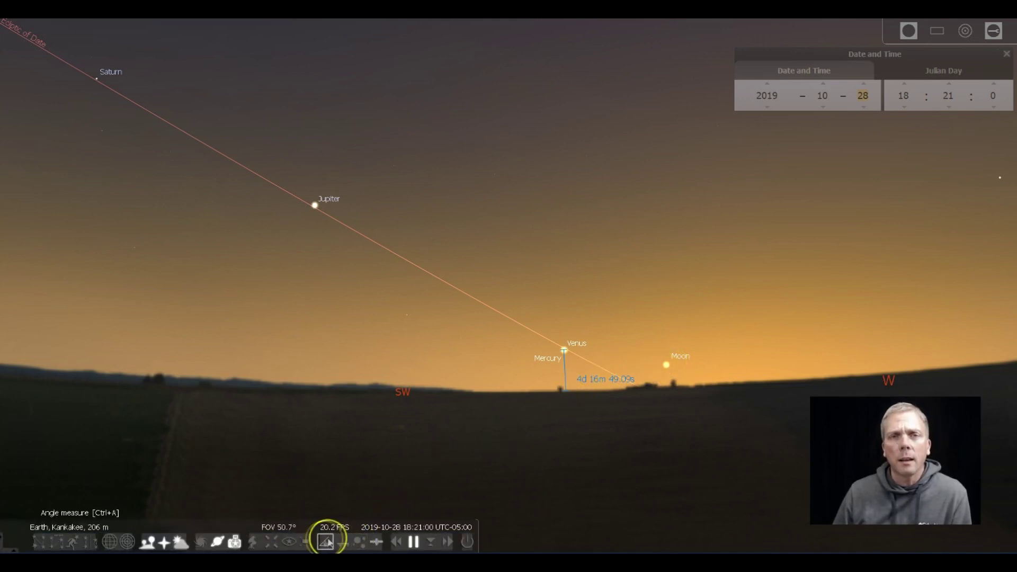
click(669, 363)
- Centre and zoom on the Moon, then advance the date to 2019-10-29
drag(684, 385, 519, 312)
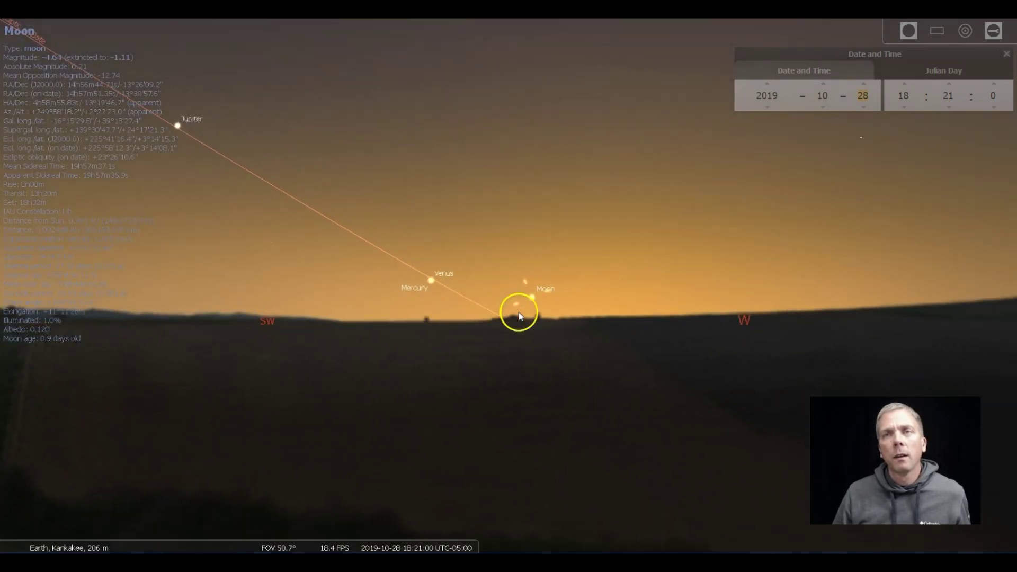
key(slash)
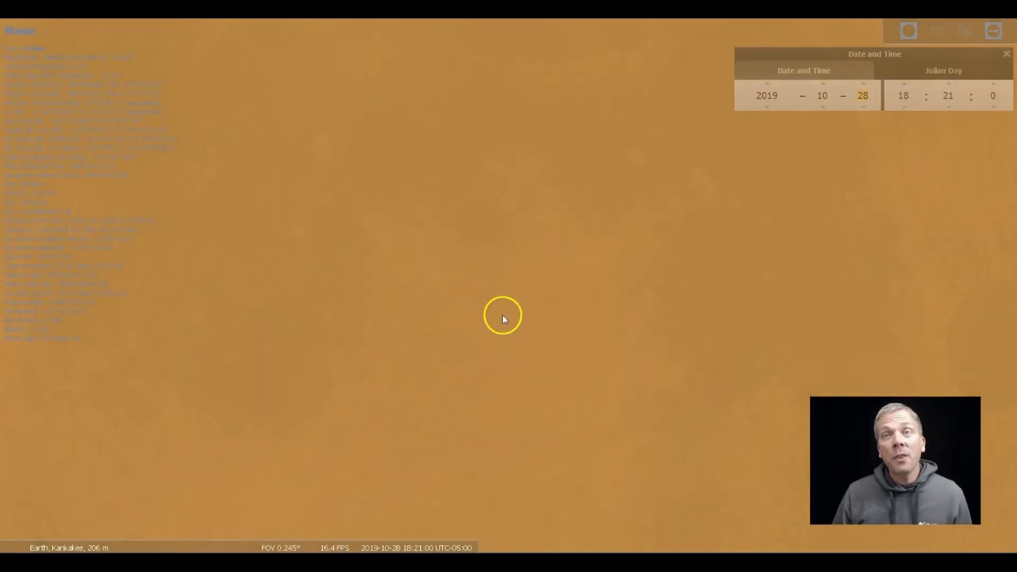
scroll(504, 314, down, 3)
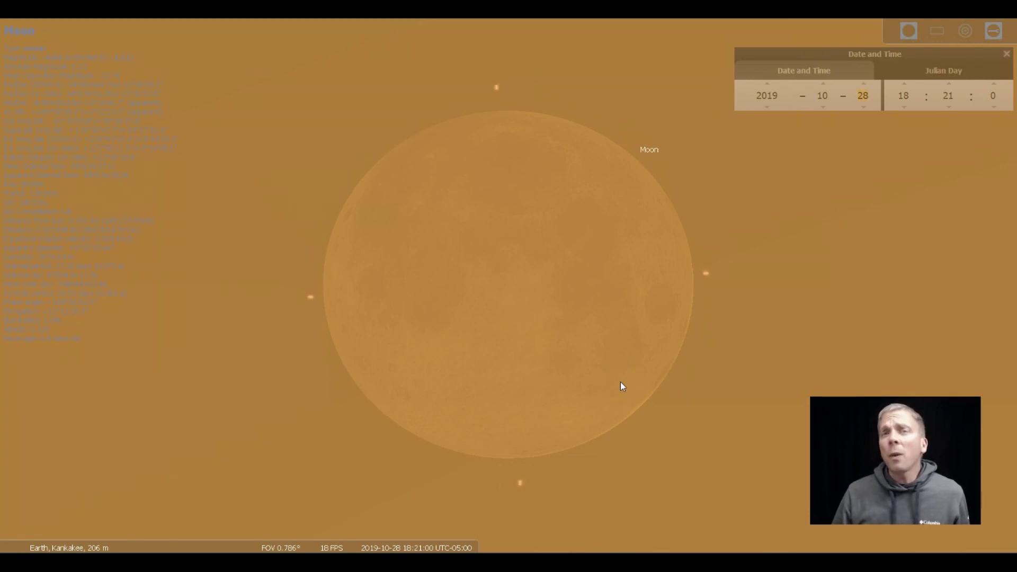
scroll(621, 382, down, 3)
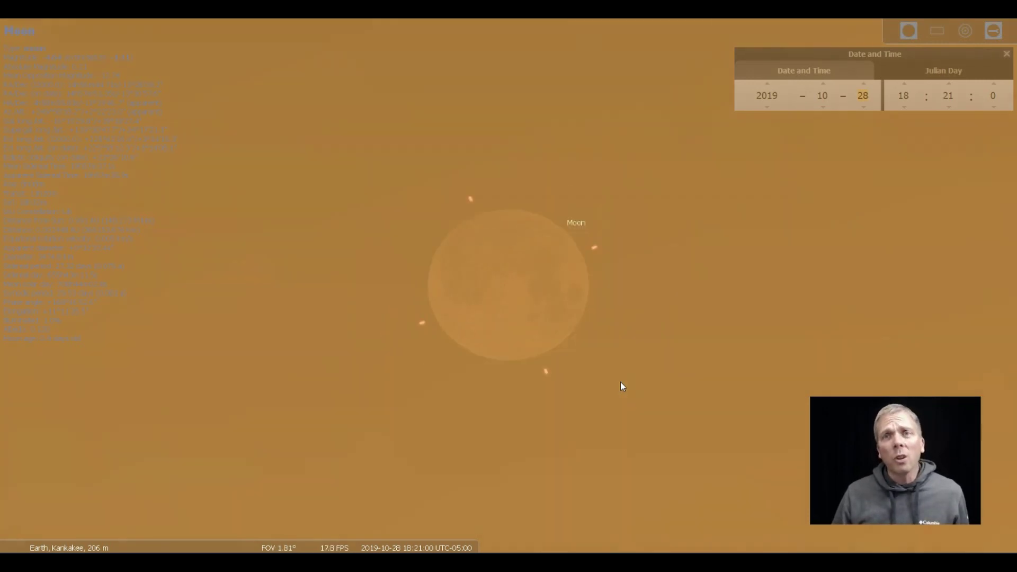
scroll(618, 382, down, 1)
scroll(617, 381, down, 2)
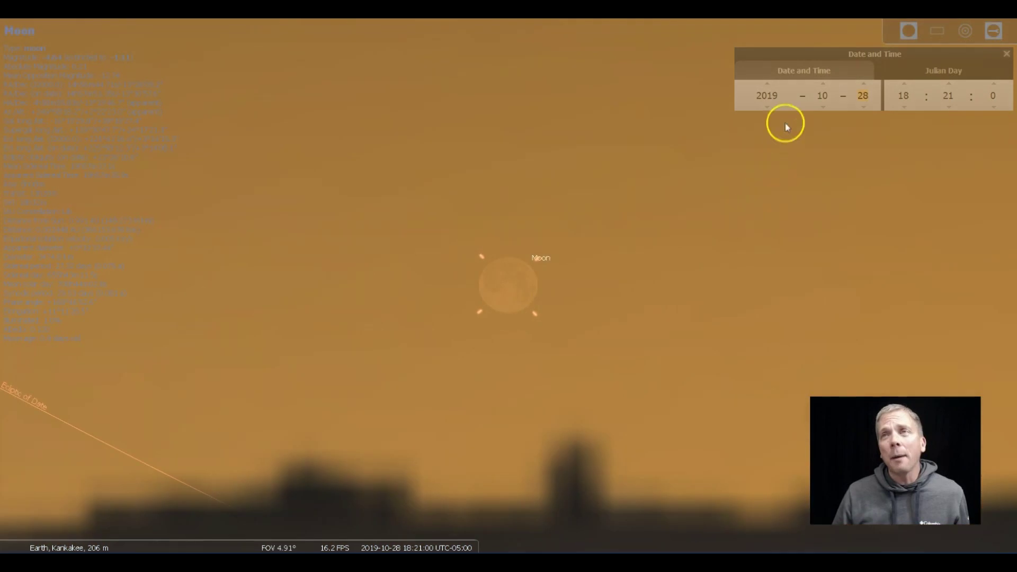
click(863, 85)
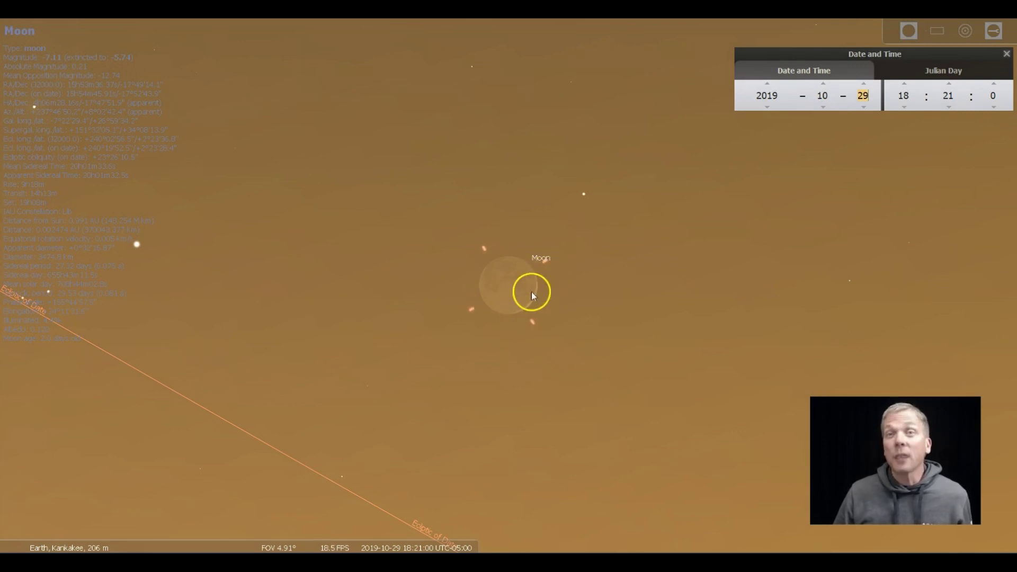
scroll(548, 323, down, 3)
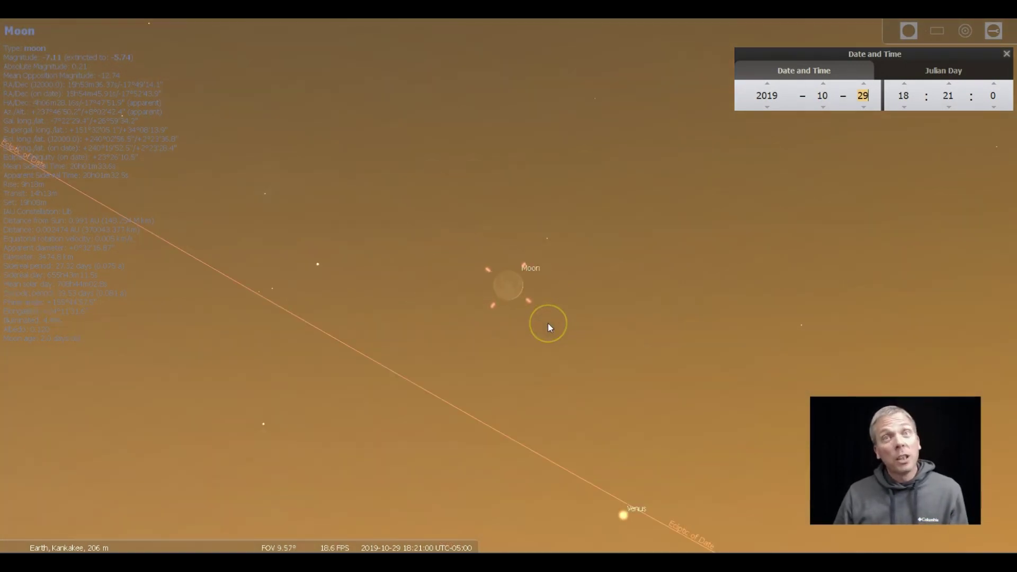
scroll(555, 326, down, 3)
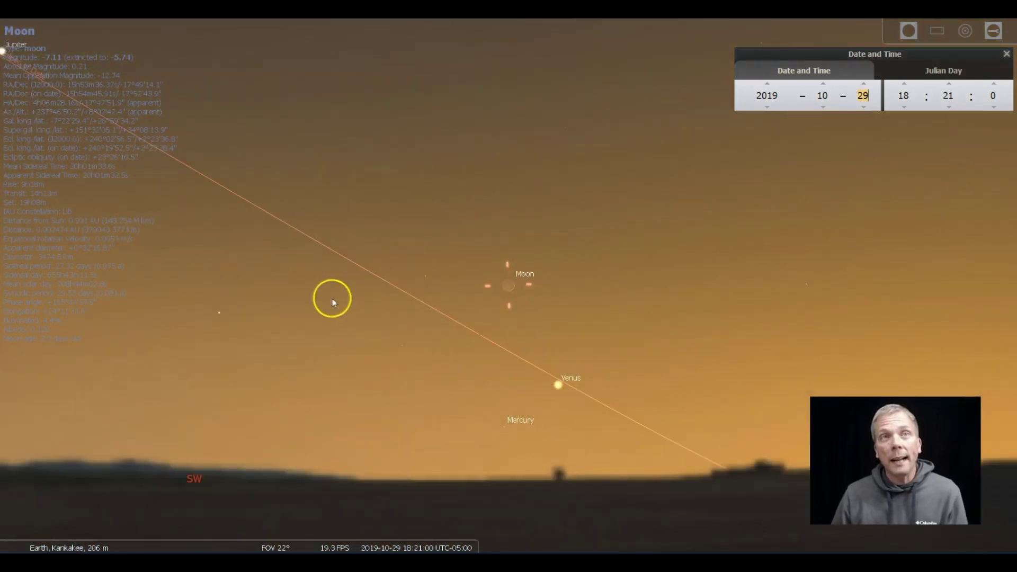
scroll(357, 250, down, 1)
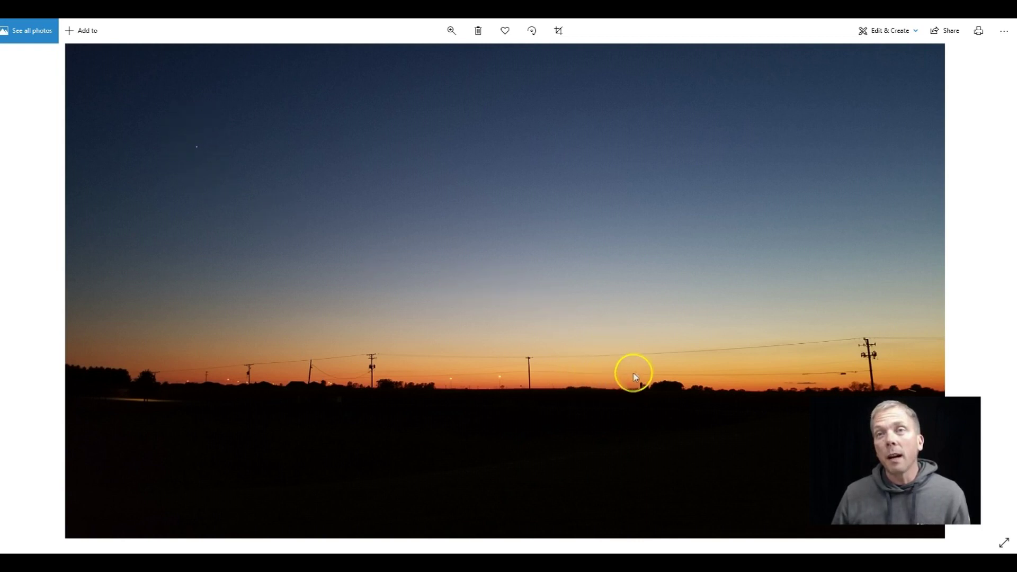
- Zoom into the sunset photo around the horizon
click(451, 31)
drag(405, 56, 427, 56)
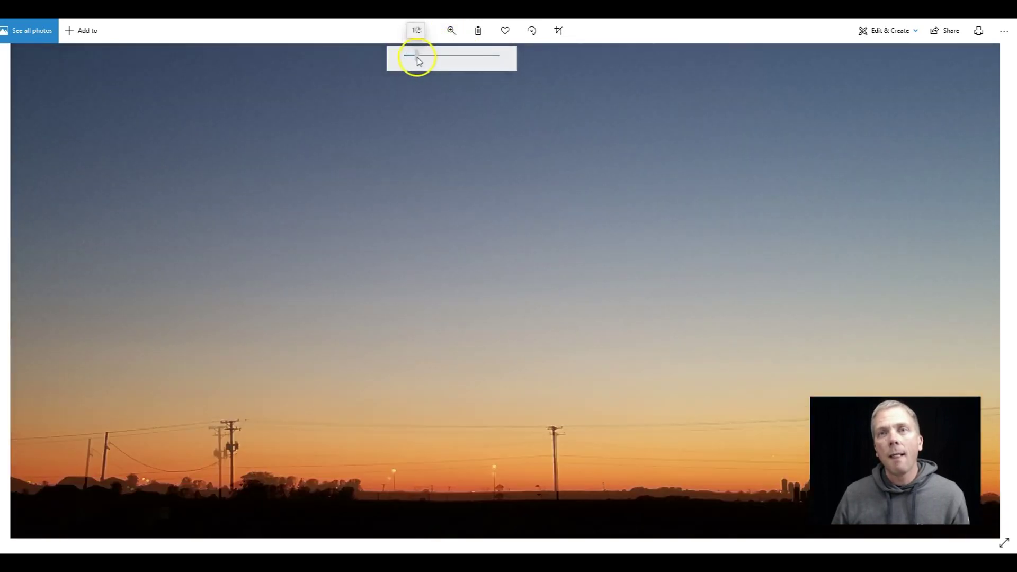
scroll(490, 170, down, 3)
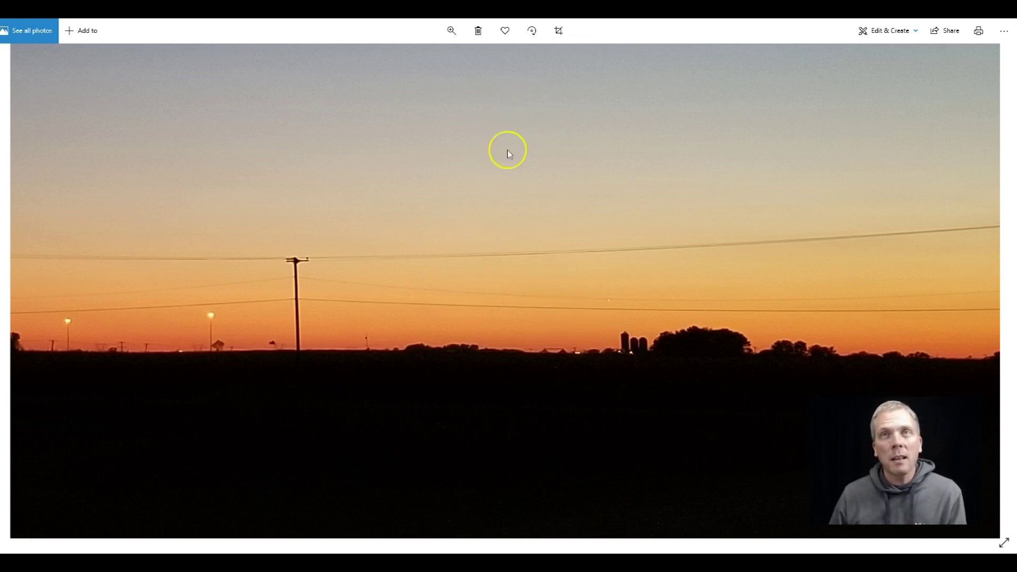
scroll(495, 223, down, 1)
scroll(448, 289, down, 1)
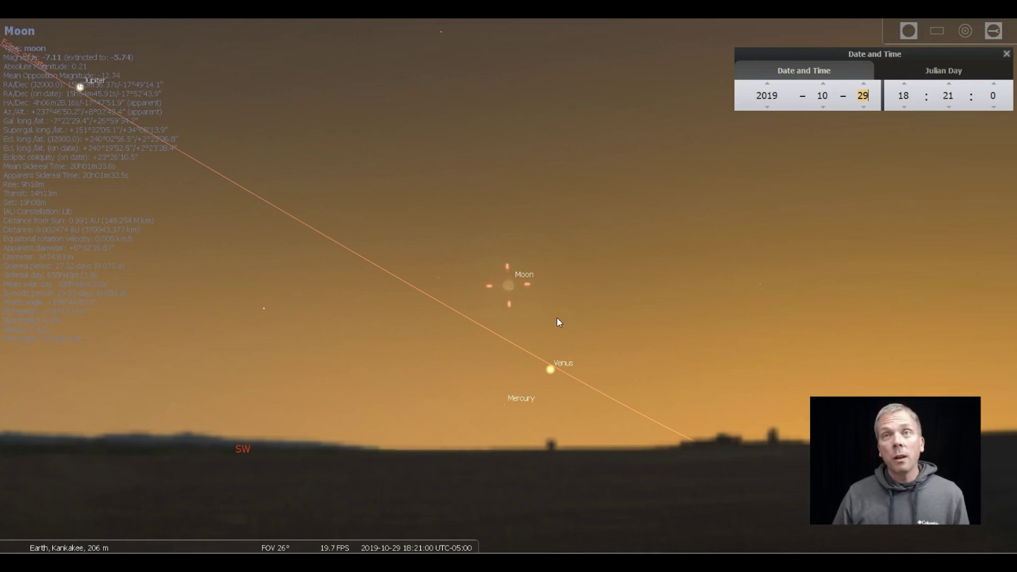
click(923, 102)
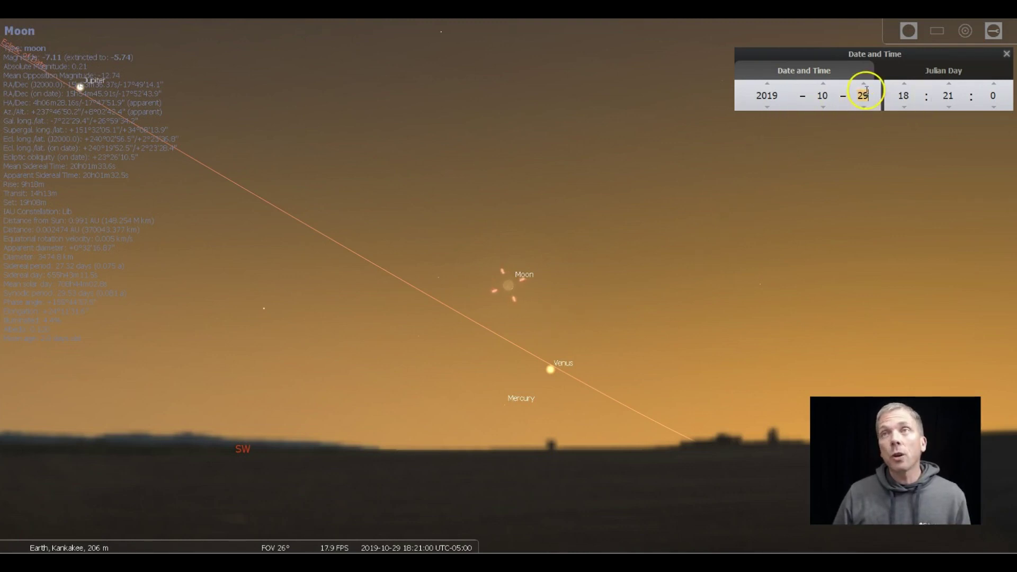
scroll(864, 93, up, 1)
scroll(867, 93, up, 1)
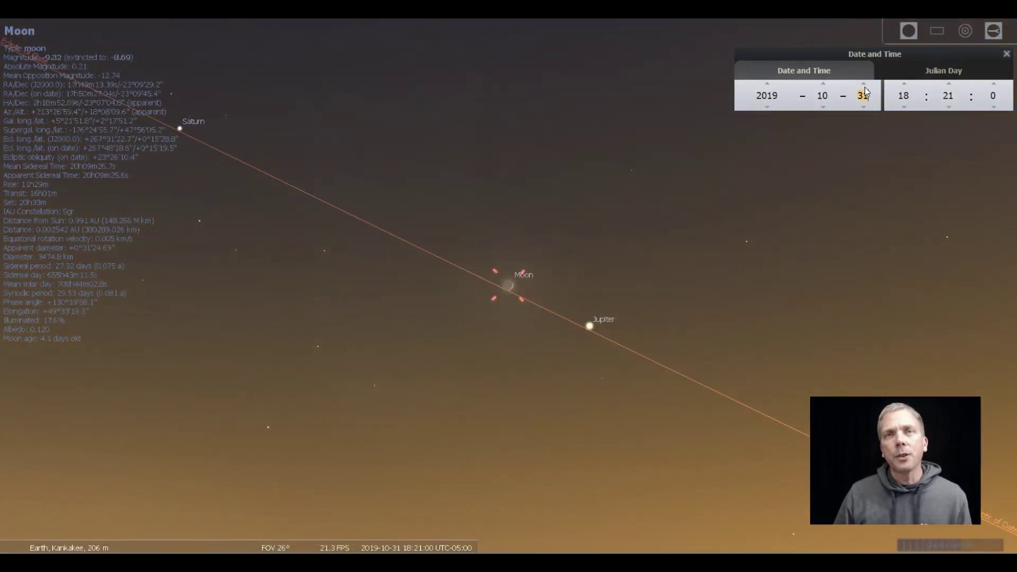
scroll(865, 96, down, 1)
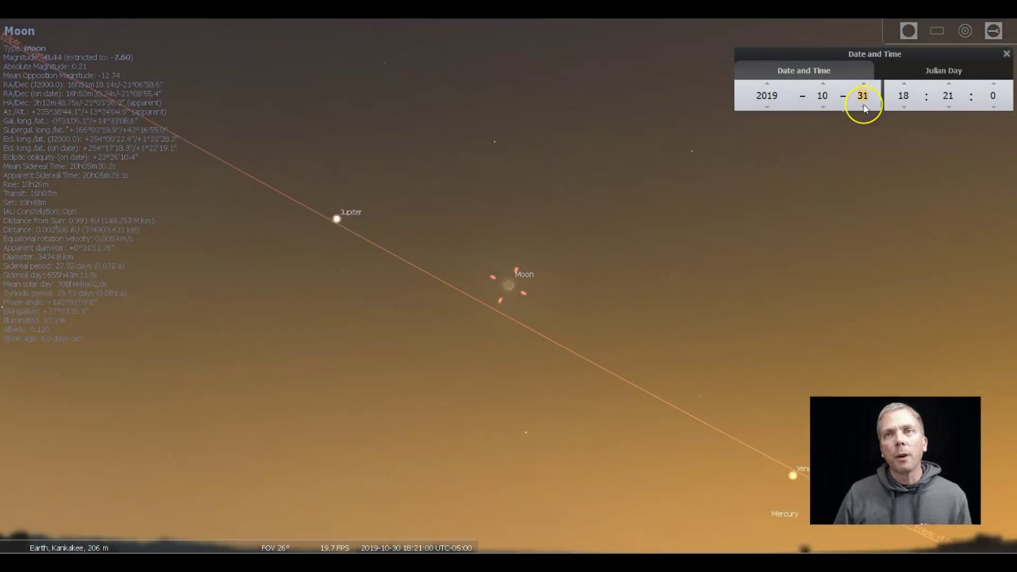
scroll(864, 108, down, 2)
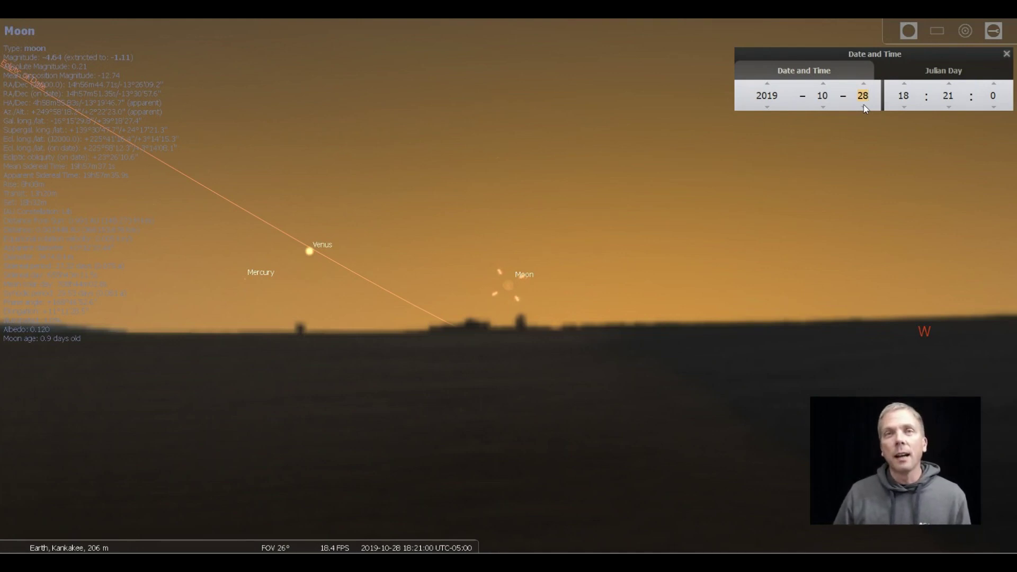
scroll(865, 108, down, 1)
scroll(667, 219, down, 3)
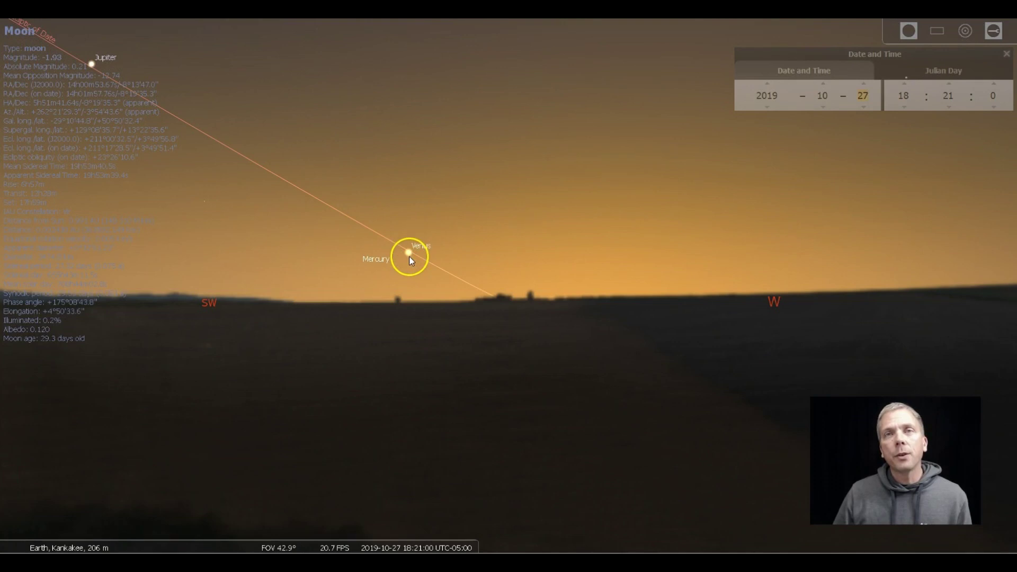
click(408, 253)
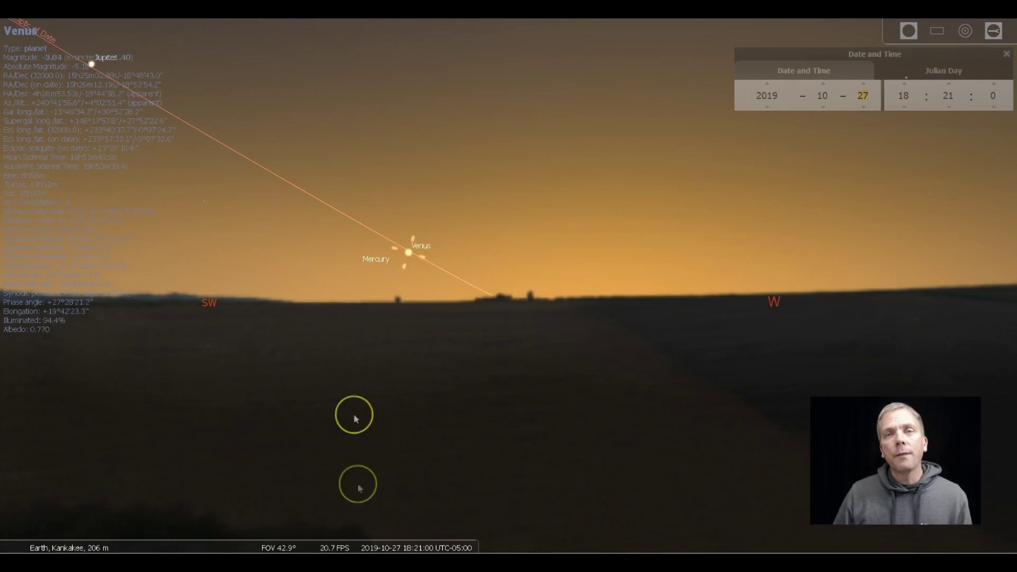
scroll(861, 109, down, 1)
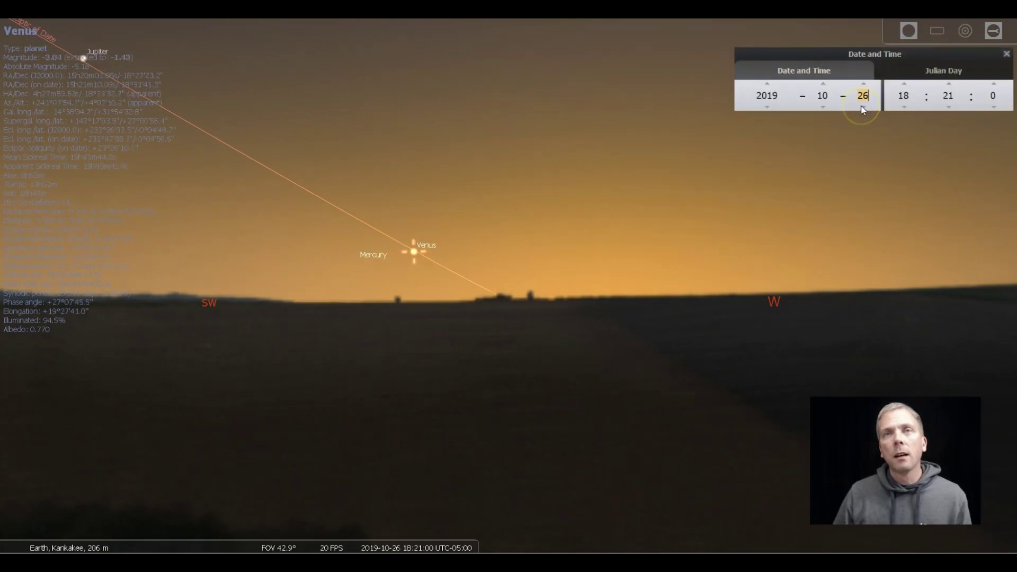
scroll(863, 109, down, 2)
scroll(864, 109, down, 1)
scroll(864, 109, down, 1)
scroll(863, 109, down, 1)
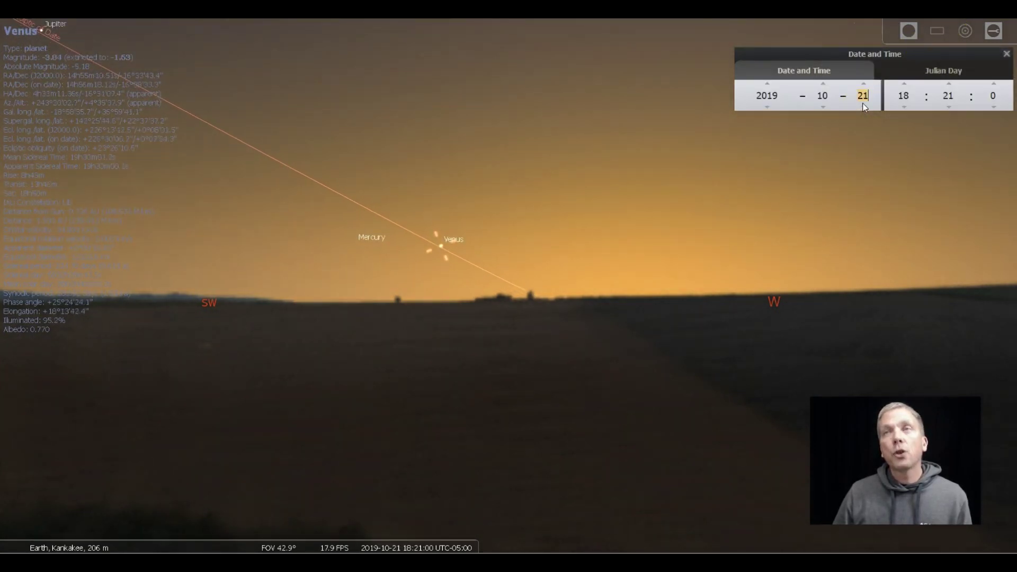
scroll(863, 109, down, 1)
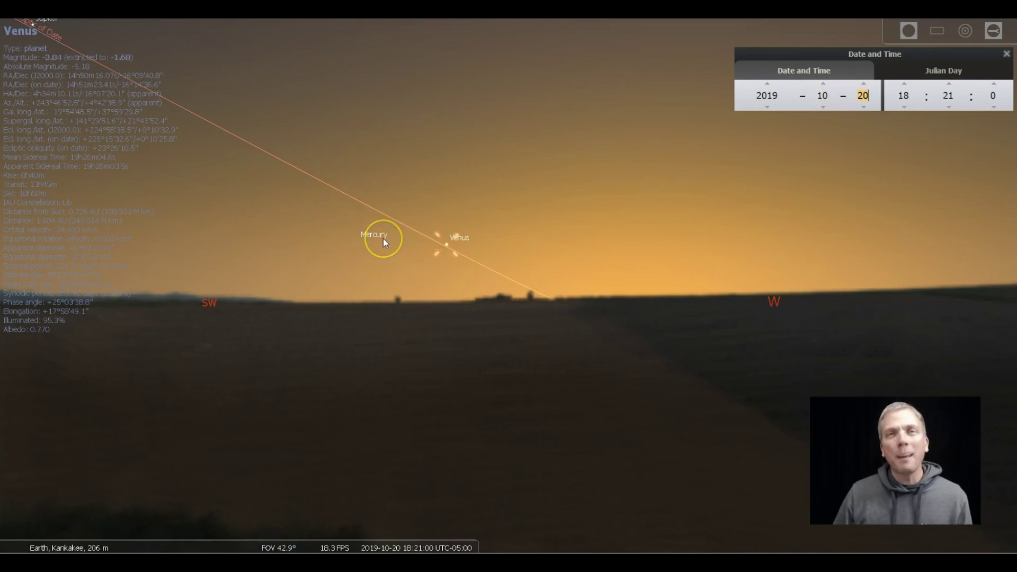
scroll(383, 238, up, 2)
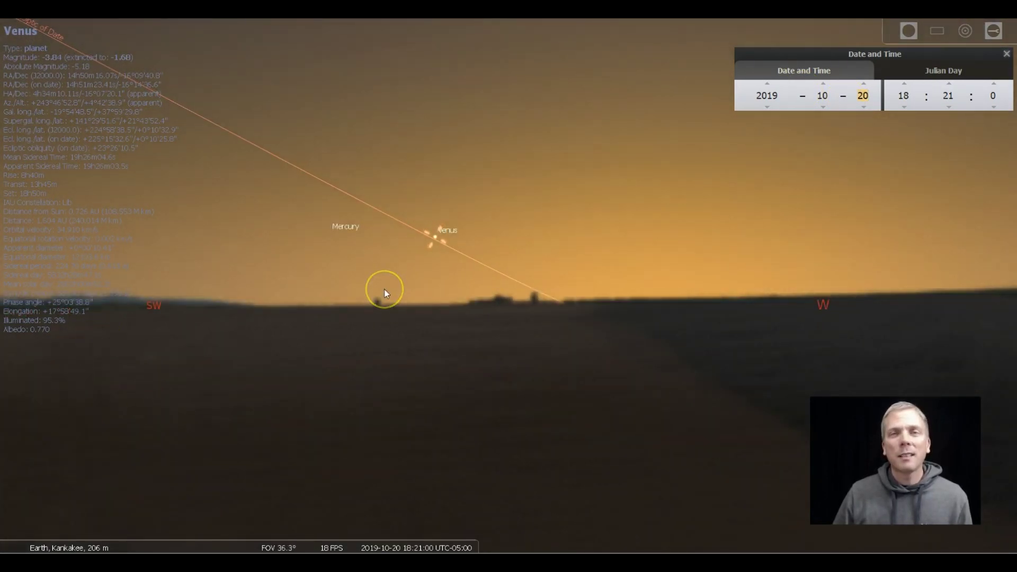
right_click(385, 291)
mouse_move(16, 365)
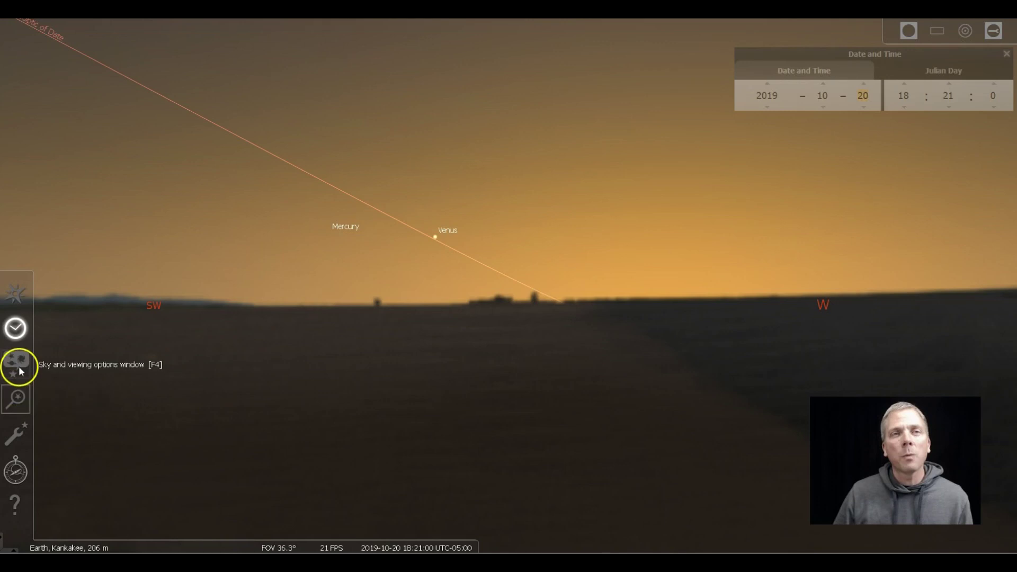
- Turn on Show planet orbits in the SSO settings and deselect Venus
click(16, 364)
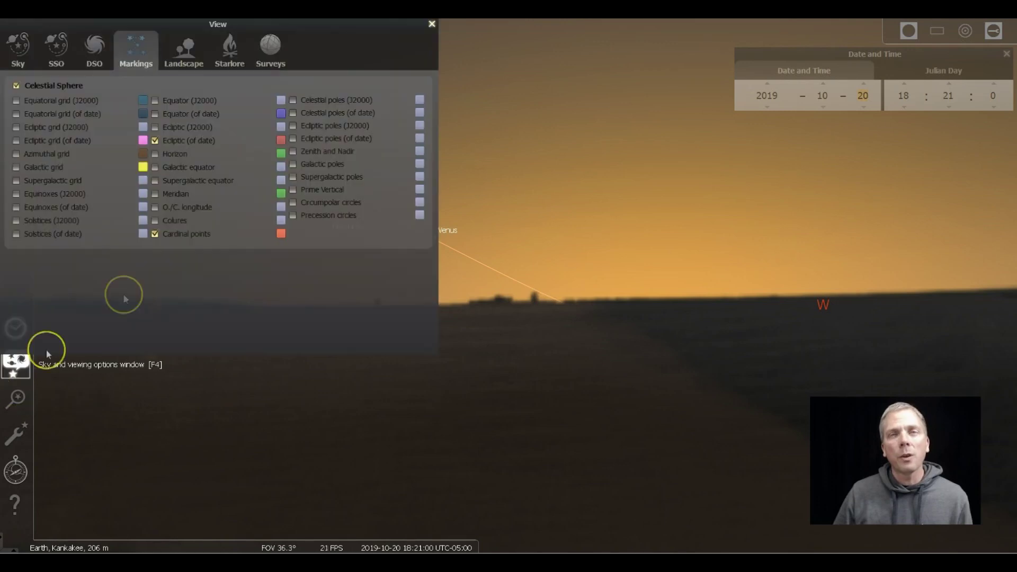
click(62, 51)
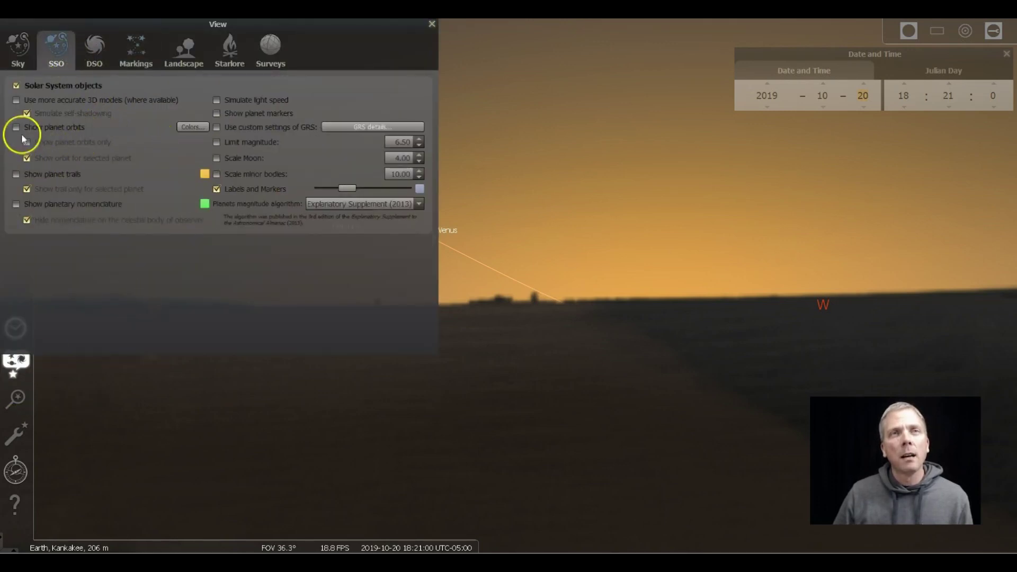
click(431, 24)
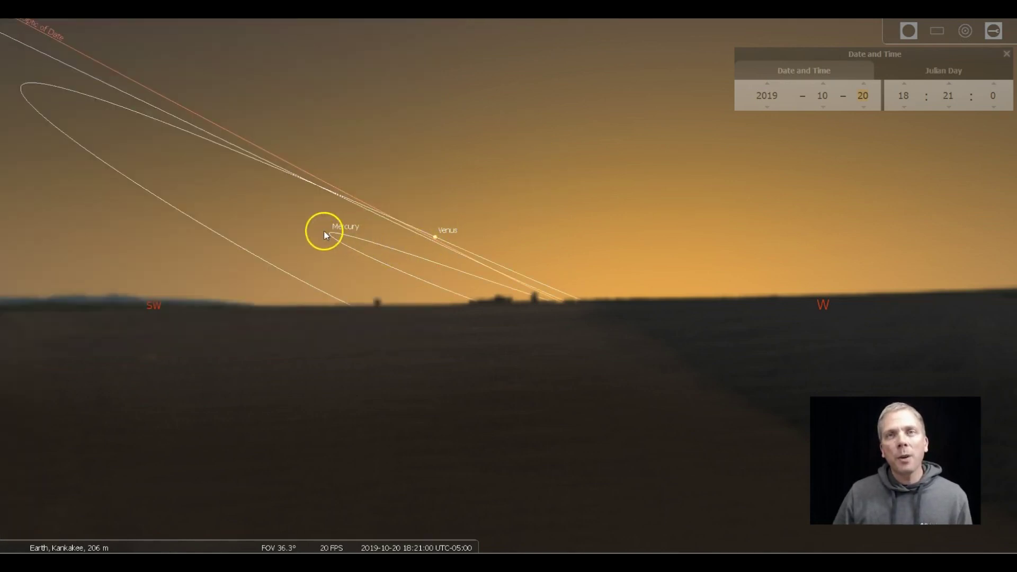
click(343, 236)
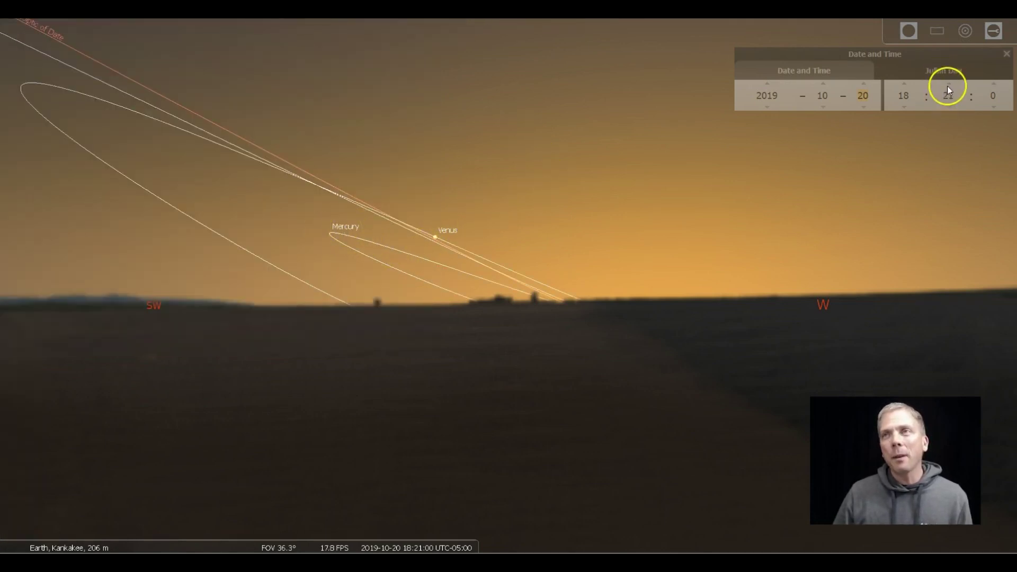
scroll(949, 92, up, 4)
scroll(948, 91, up, 2)
scroll(948, 91, up, 3)
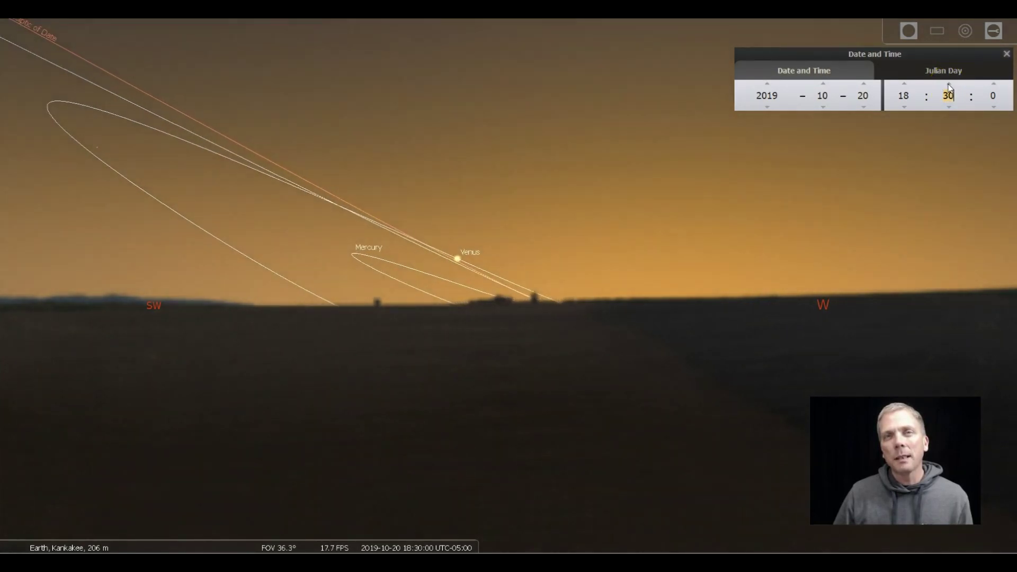
scroll(948, 92, up, 3)
scroll(320, 261, up, 5)
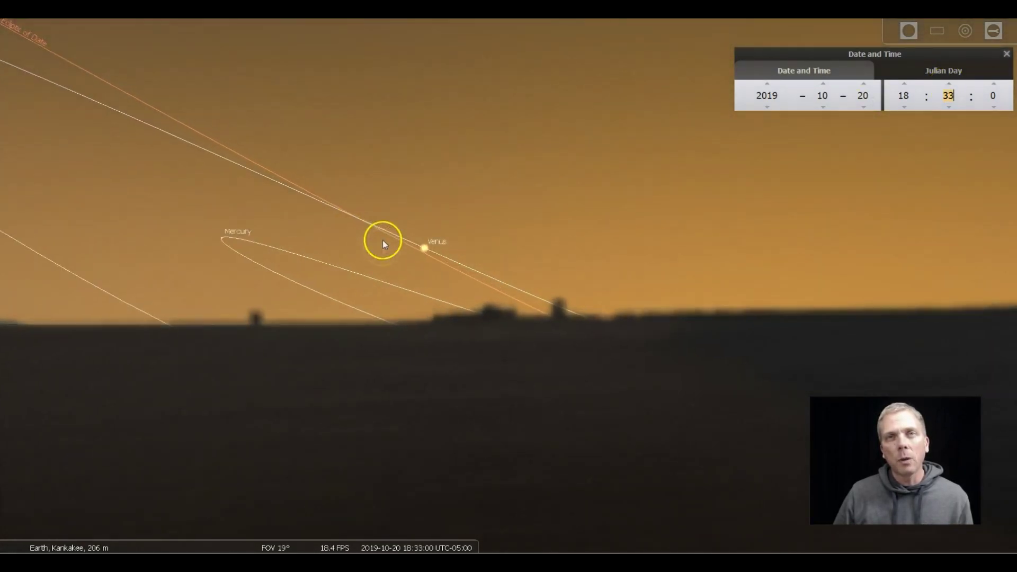
- Centre Mercury and Venus and advance the date from 20 to 24 October 2019
drag(381, 272, 502, 261)
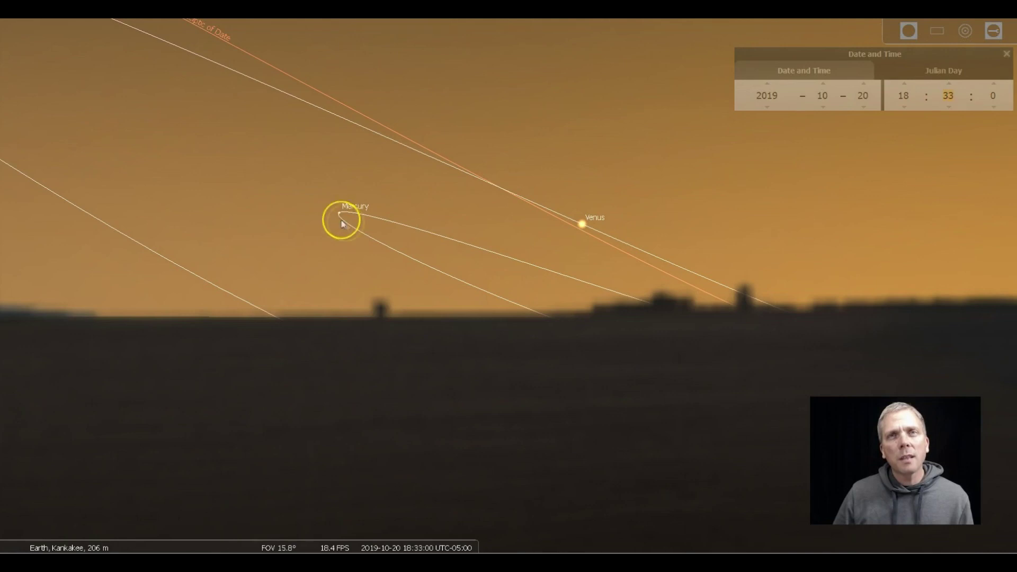
click(866, 97)
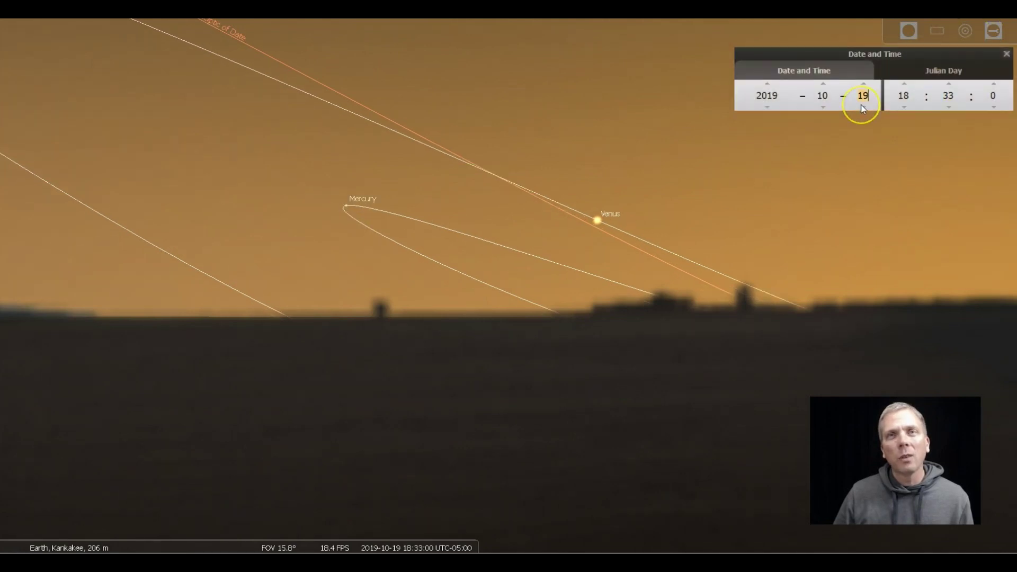
scroll(862, 105, down, 2)
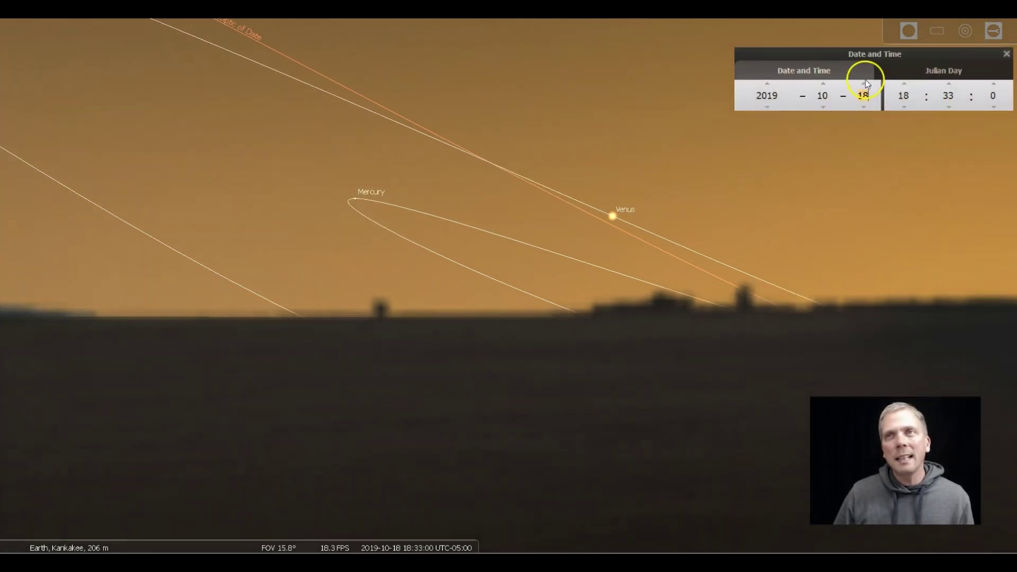
click(864, 85)
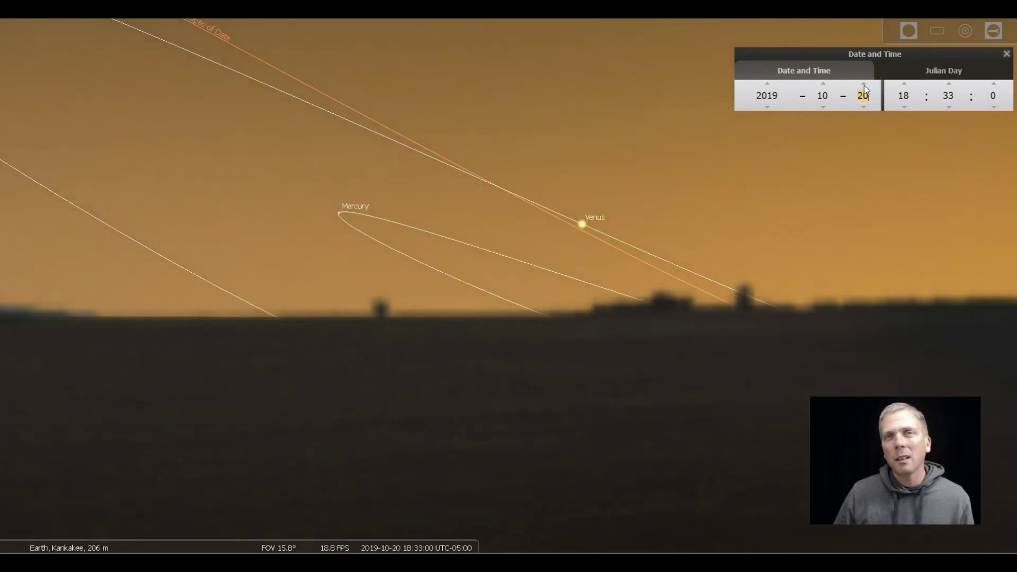
click(864, 85)
click(864, 84)
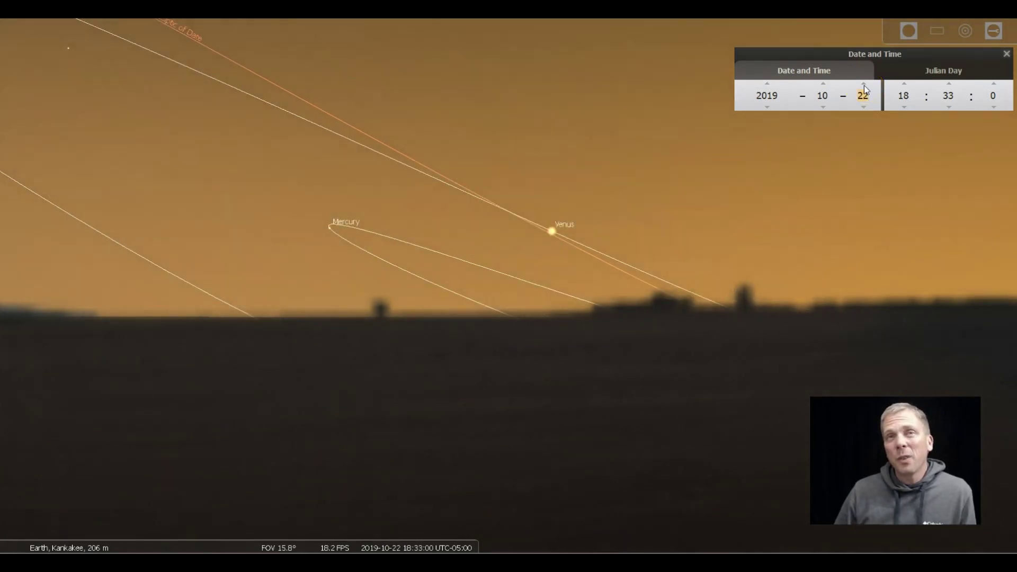
click(864, 85)
click(294, 361)
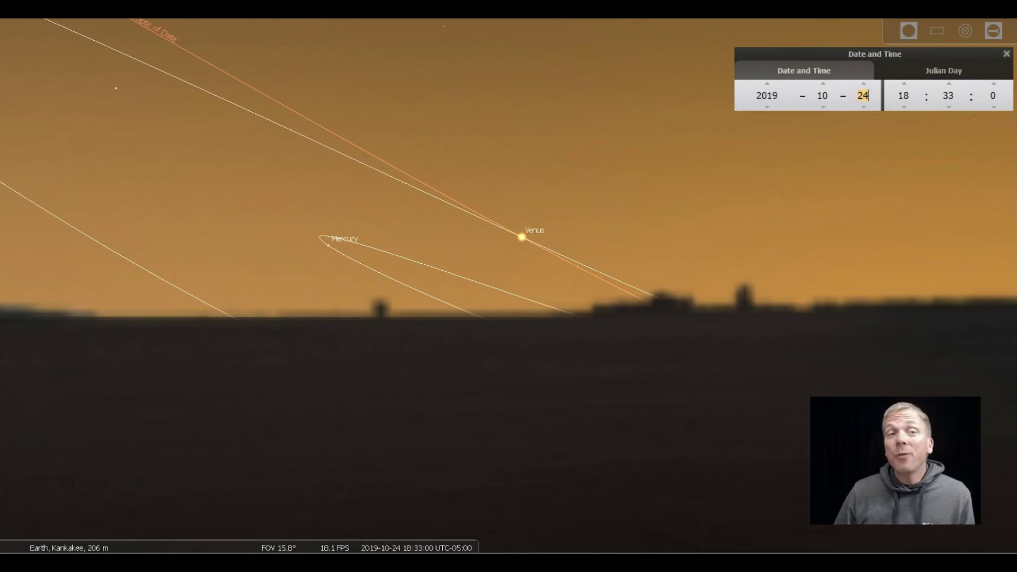
mouse_move(112, 541)
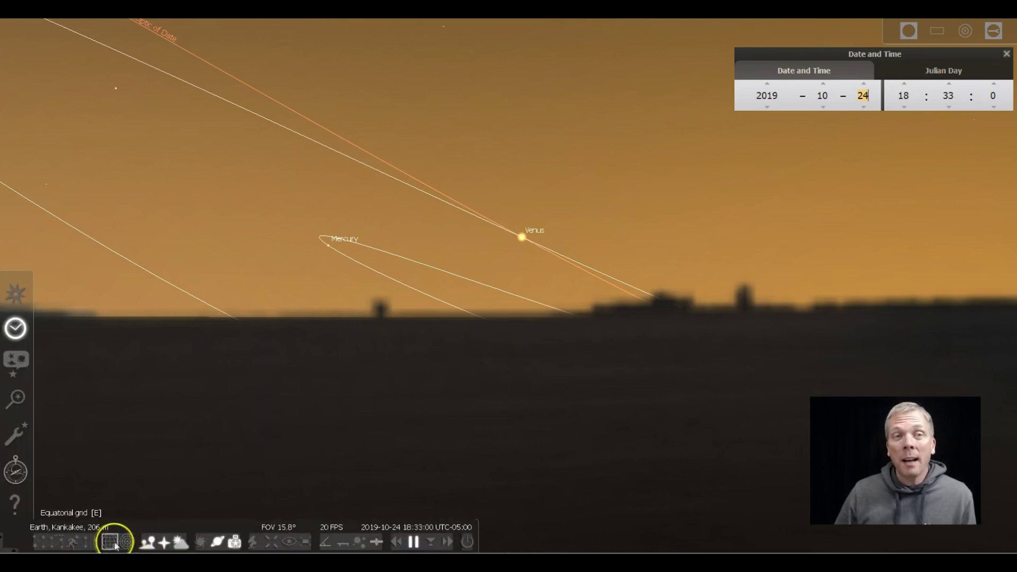
- Overlay the equatorial grid and set the clock to 18:26 minute by minute
click(110, 542)
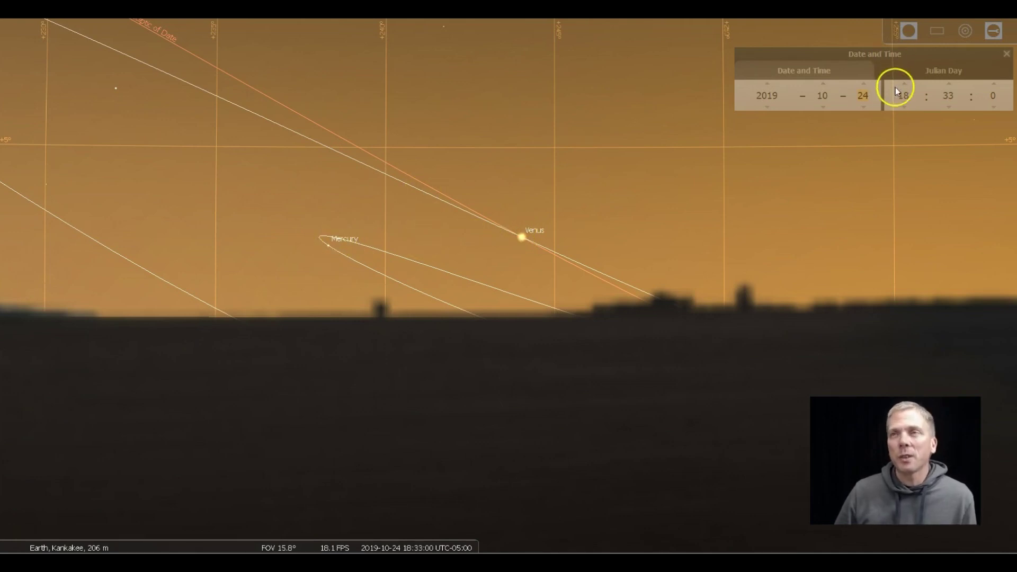
scroll(947, 105, down, 3)
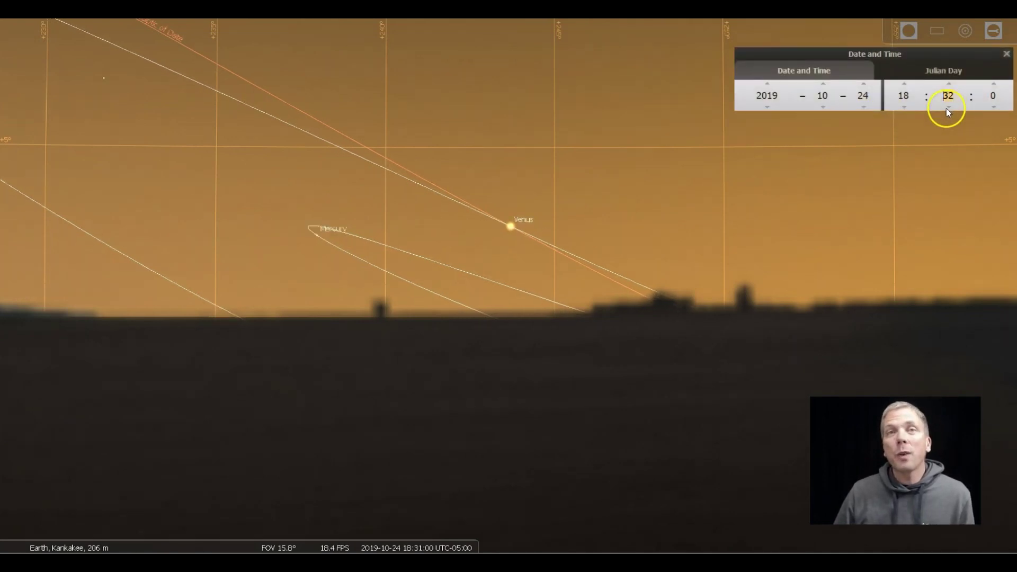
scroll(948, 103, down, 2)
scroll(946, 111, down, 2)
scroll(946, 110, down, 3)
scroll(941, 104, down, 3)
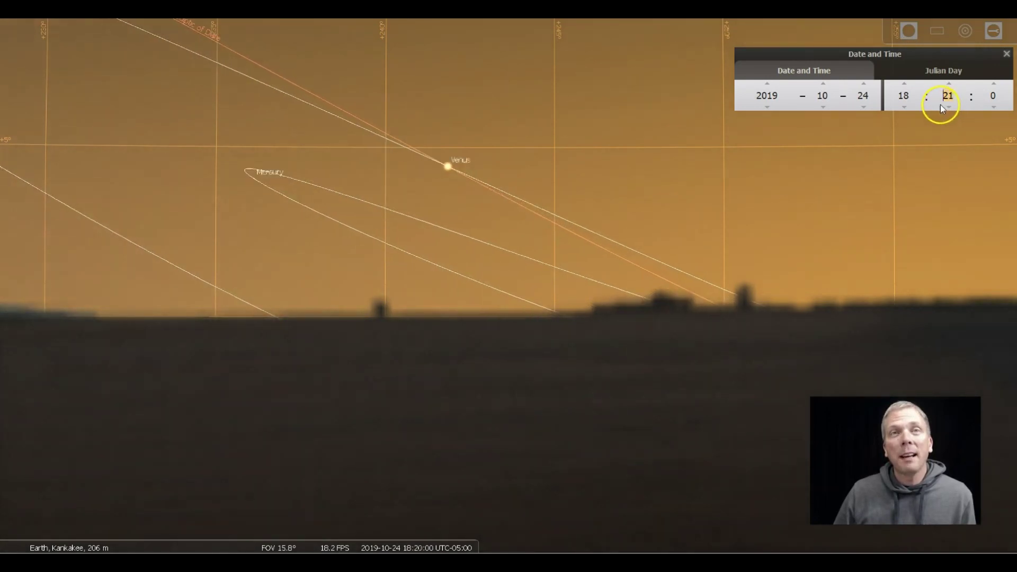
scroll(939, 104, down, 2)
scroll(939, 104, down, 2)
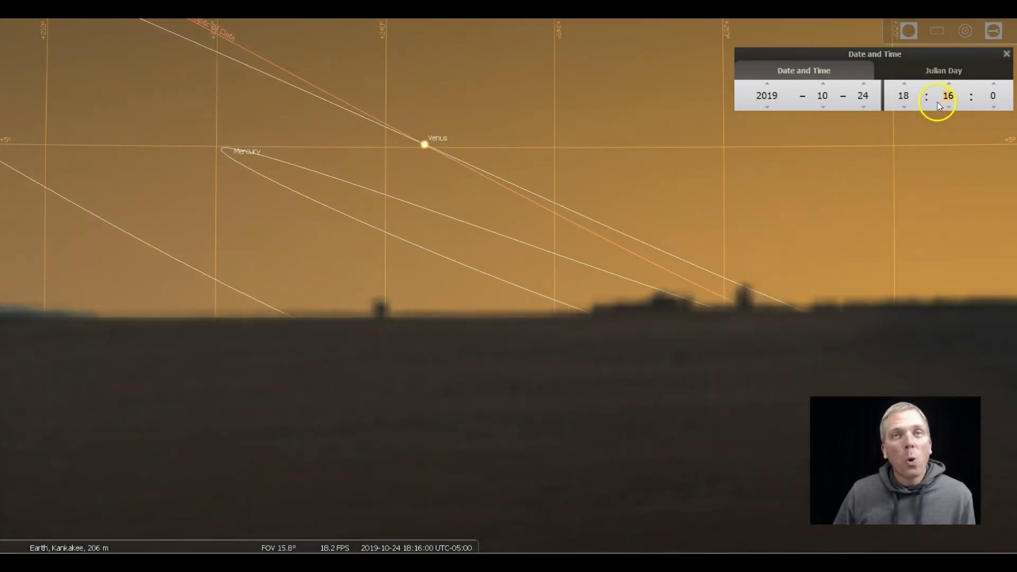
click(949, 81)
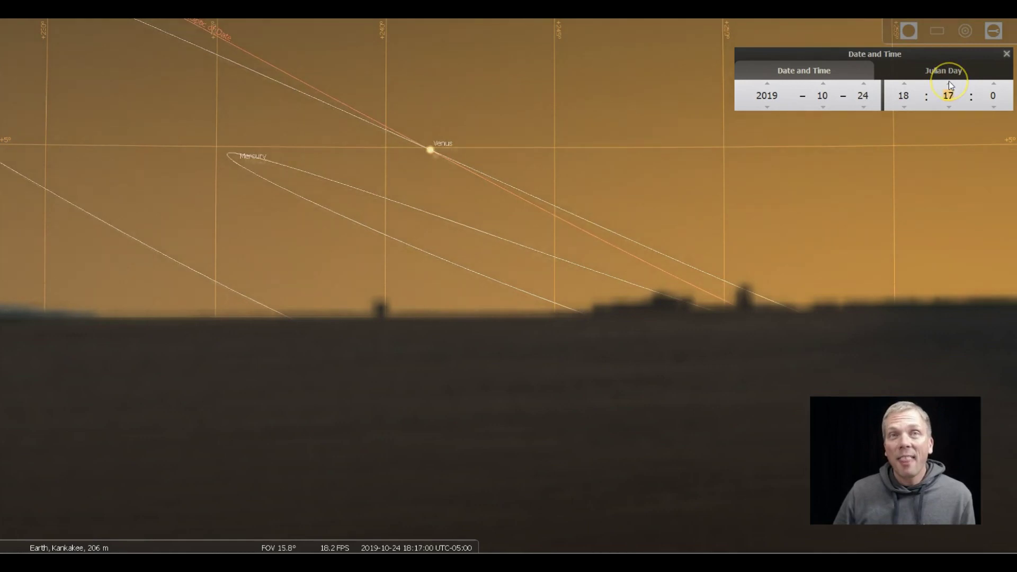
click(949, 81)
click(949, 81)
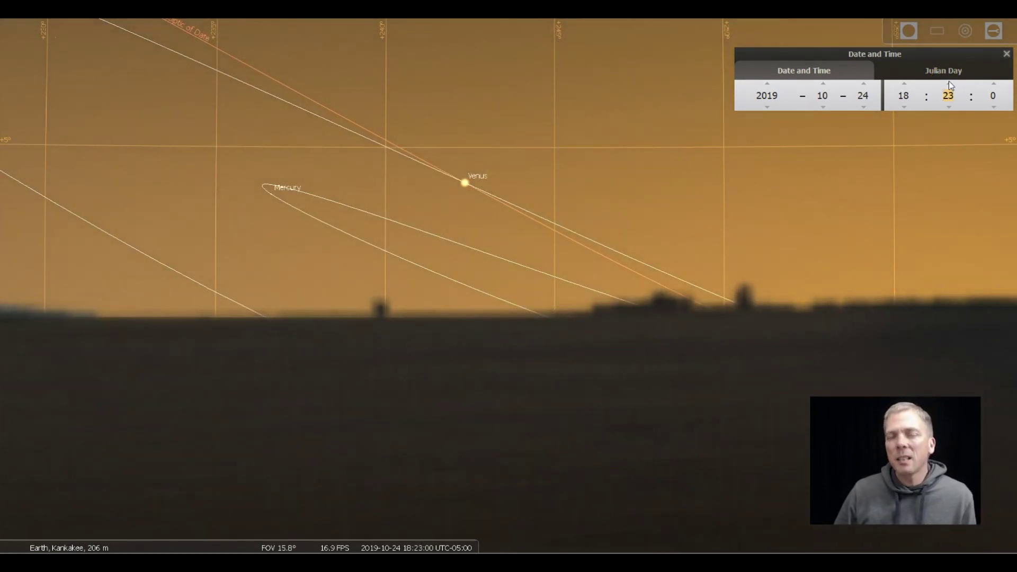
click(949, 81)
click(949, 81)
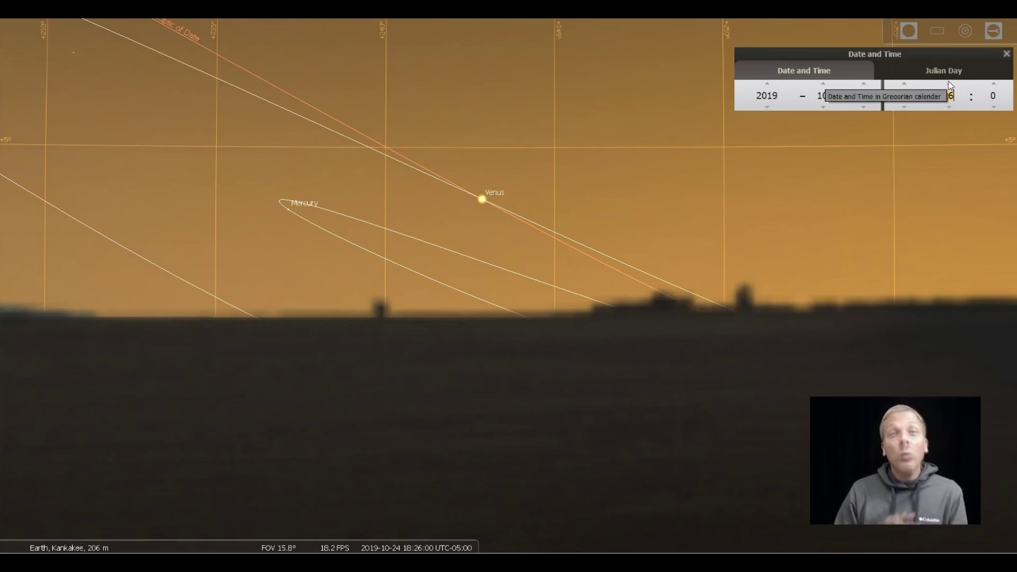
scroll(675, 285, down, 5)
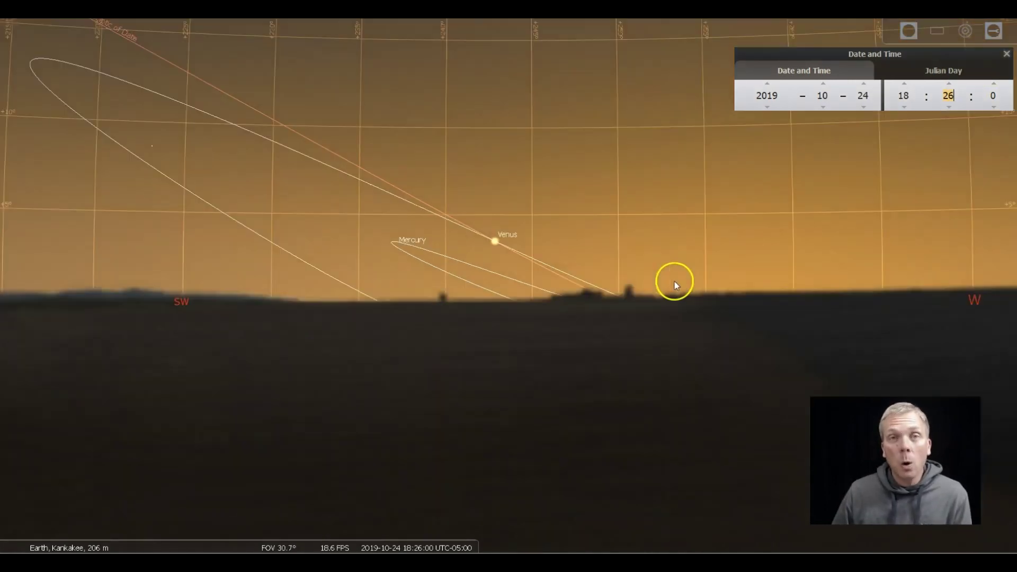
scroll(675, 284, down, 3)
scroll(676, 279, down, 3)
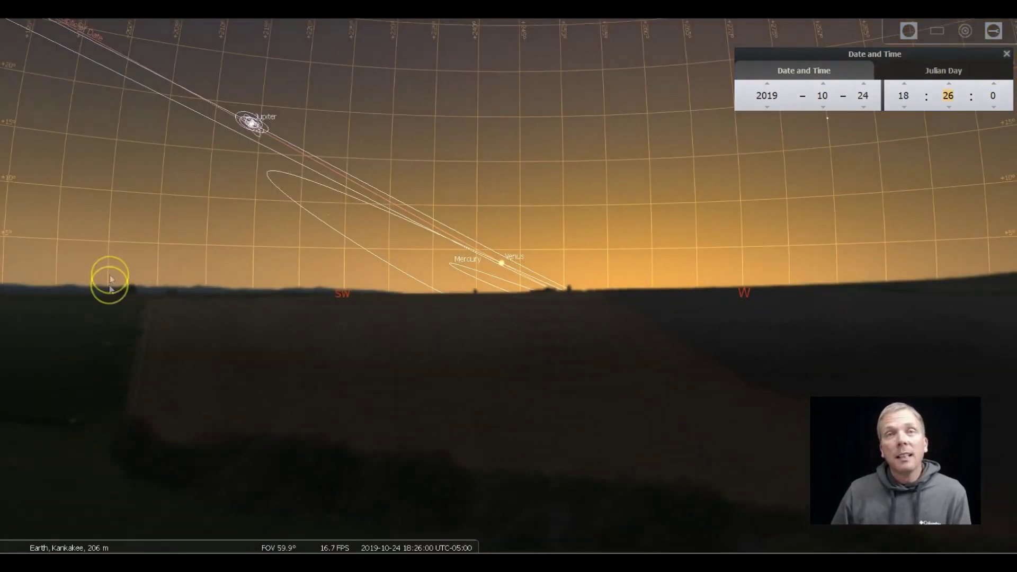